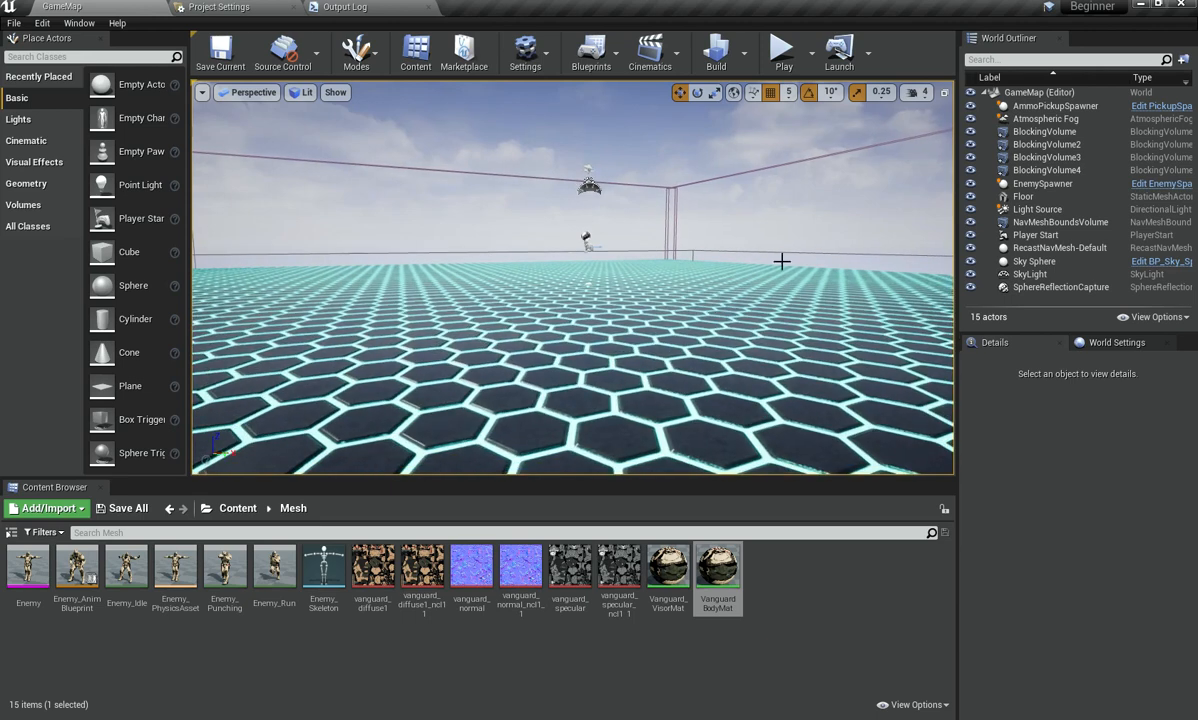
Step: Open the EnemySpawner blueprint from the Blueprints folder in the project content
left_click(238, 508)
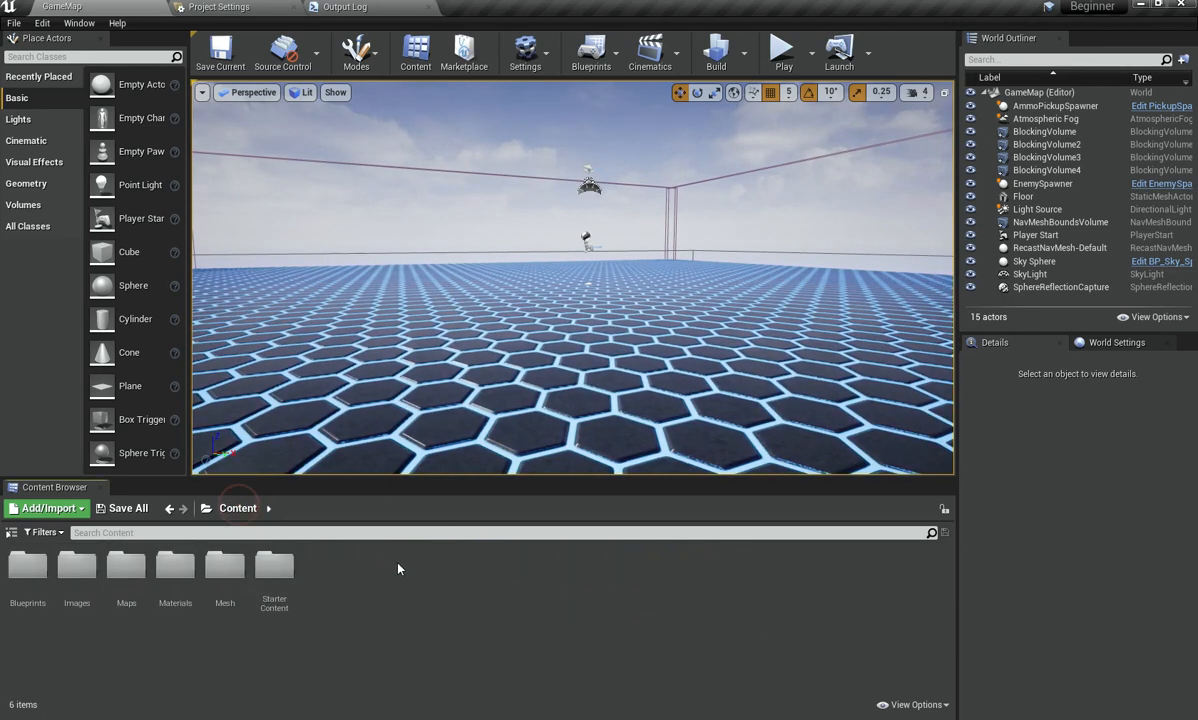
right_click_drag(530, 320, 700, 135)
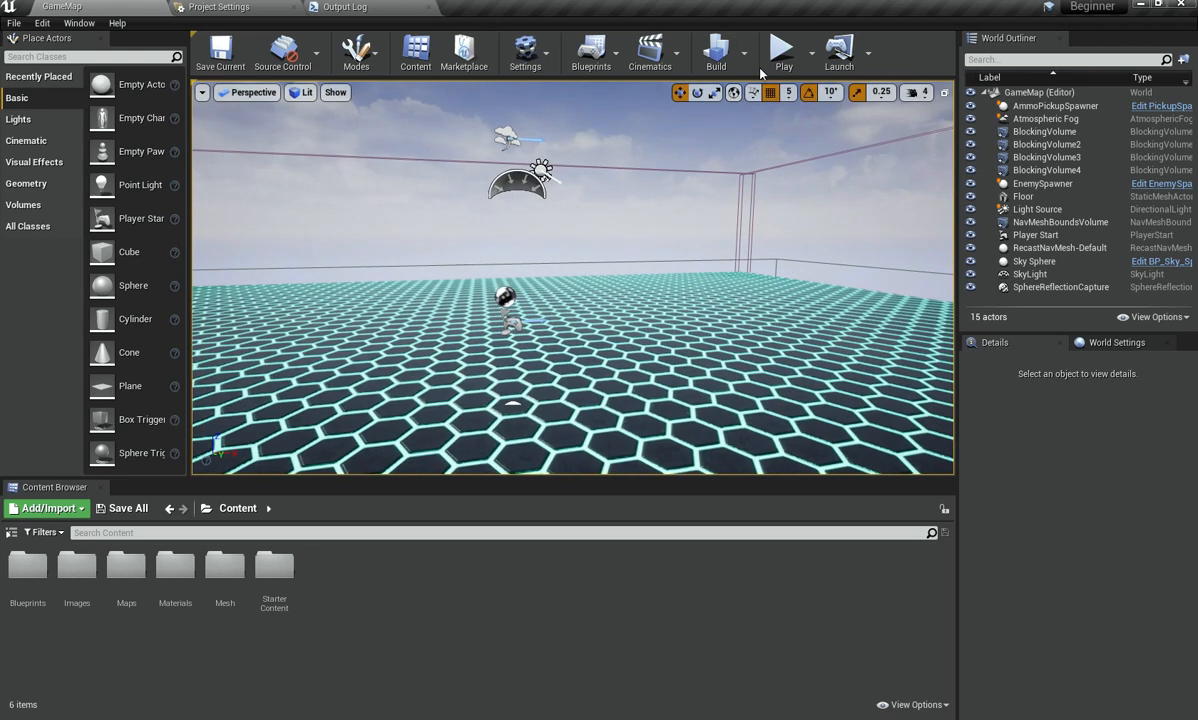
double_click(27, 566)
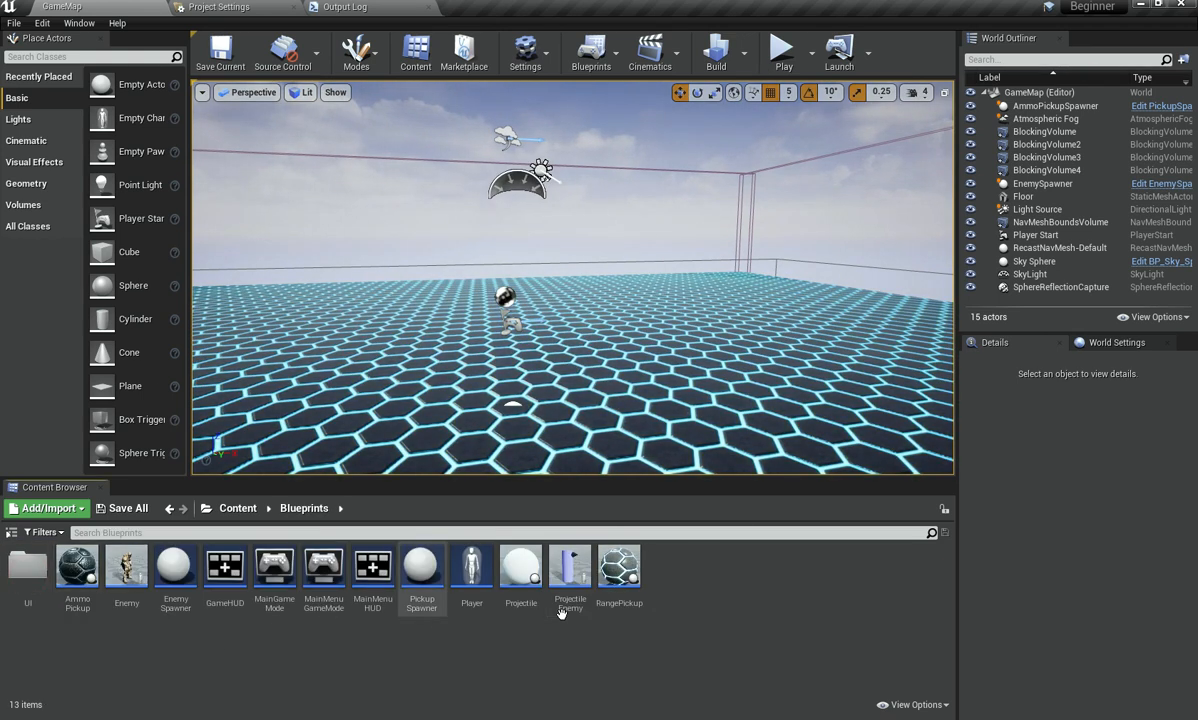
double_click(185, 598)
Step: In the Event Graph, set the threshold of the less-or-equal comparison on the random float to 1 and compile the blueprint
right_click_drag(532, 386, 505, 400)
left_click_drag(505, 399, 705, 366)
left_click(218, 68)
mouse_move(349, 235)
right_mouse_down()
mouse_move(505, 357)
mouse_move(585, 323)
mouse_move(351, 236)
right_mouse_up()
left_click_drag(355, 236, 588, 445)
right_click_drag(588, 445, 446, 516)
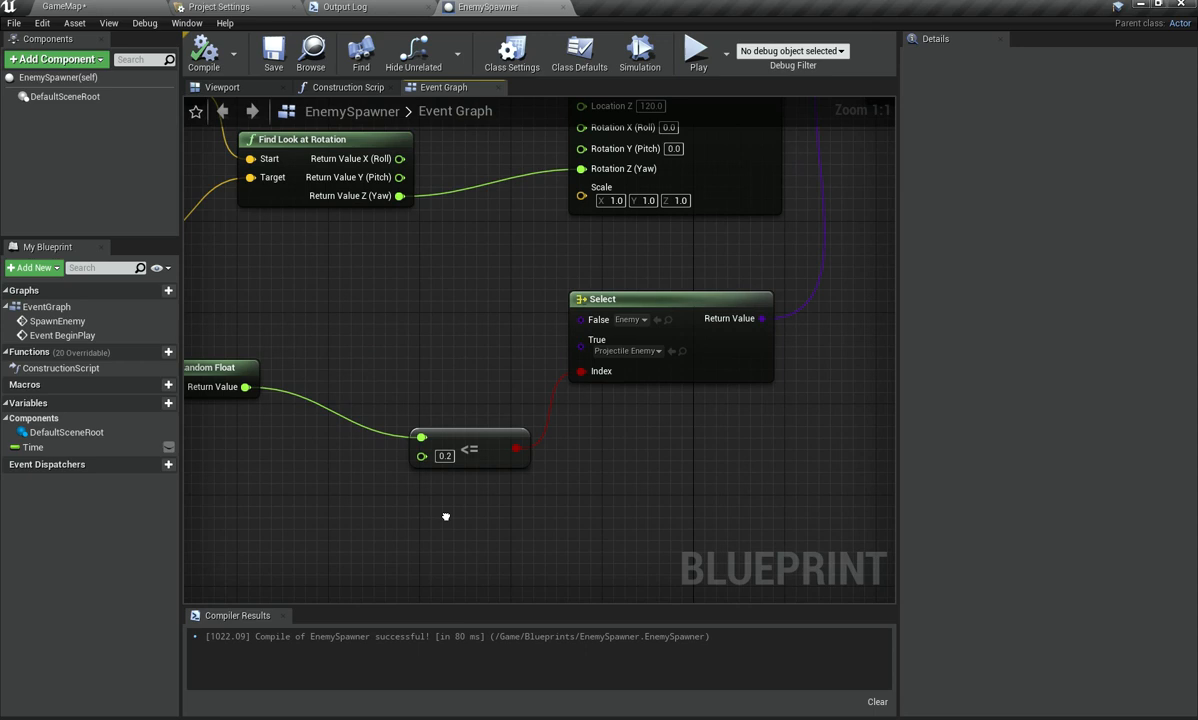
type("1")
left_click(503, 488)
left_click(198, 66)
right_click_drag(431, 293, 478, 306)
Step: Play-test GameMap, collecting an ammo pickup and shooting at the projectile enemies
left_click(62, 6)
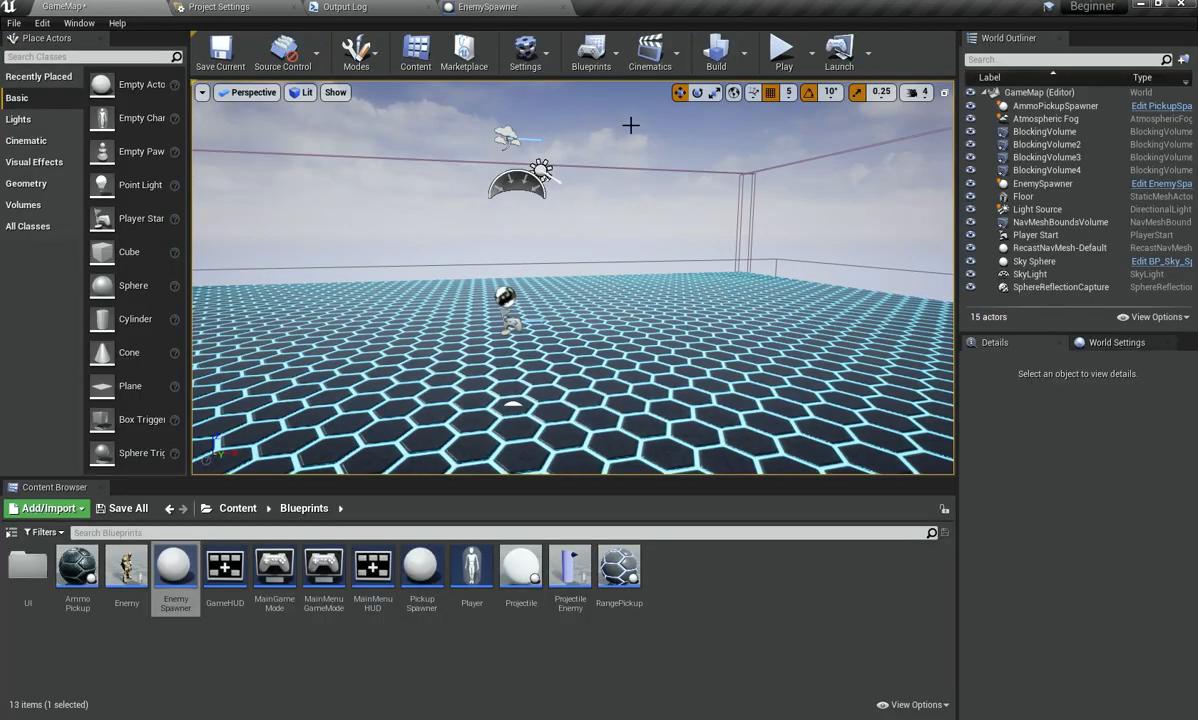
left_click(783, 50)
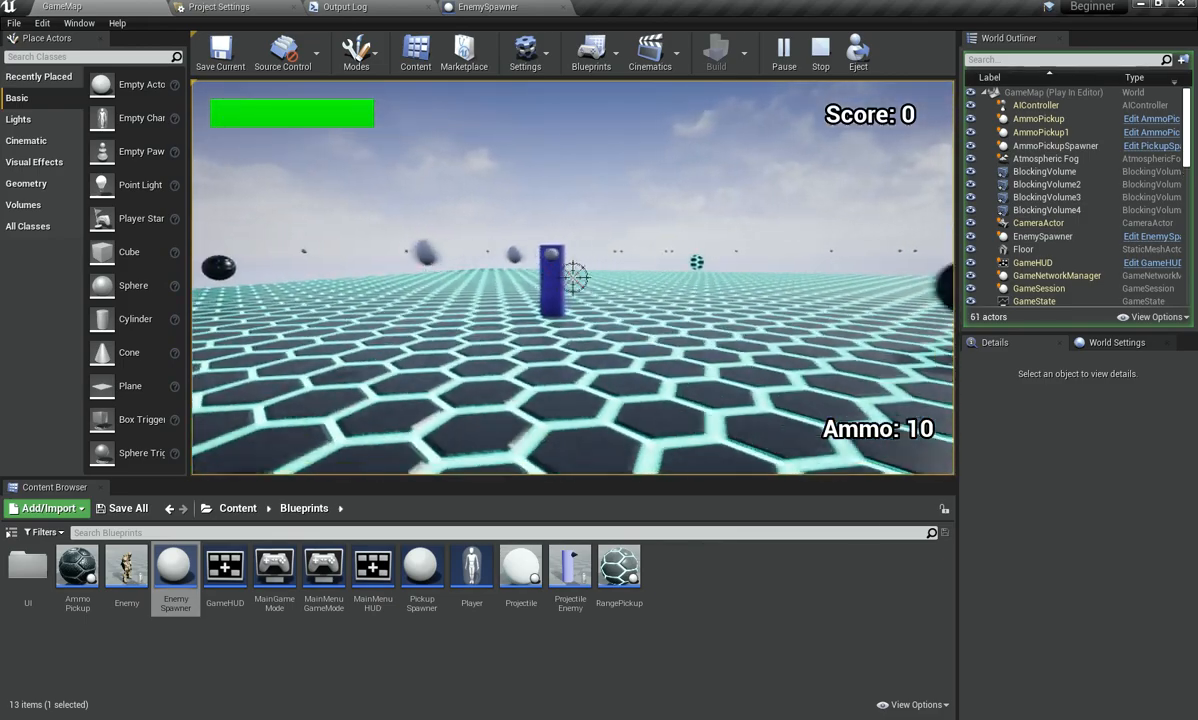
key("w")
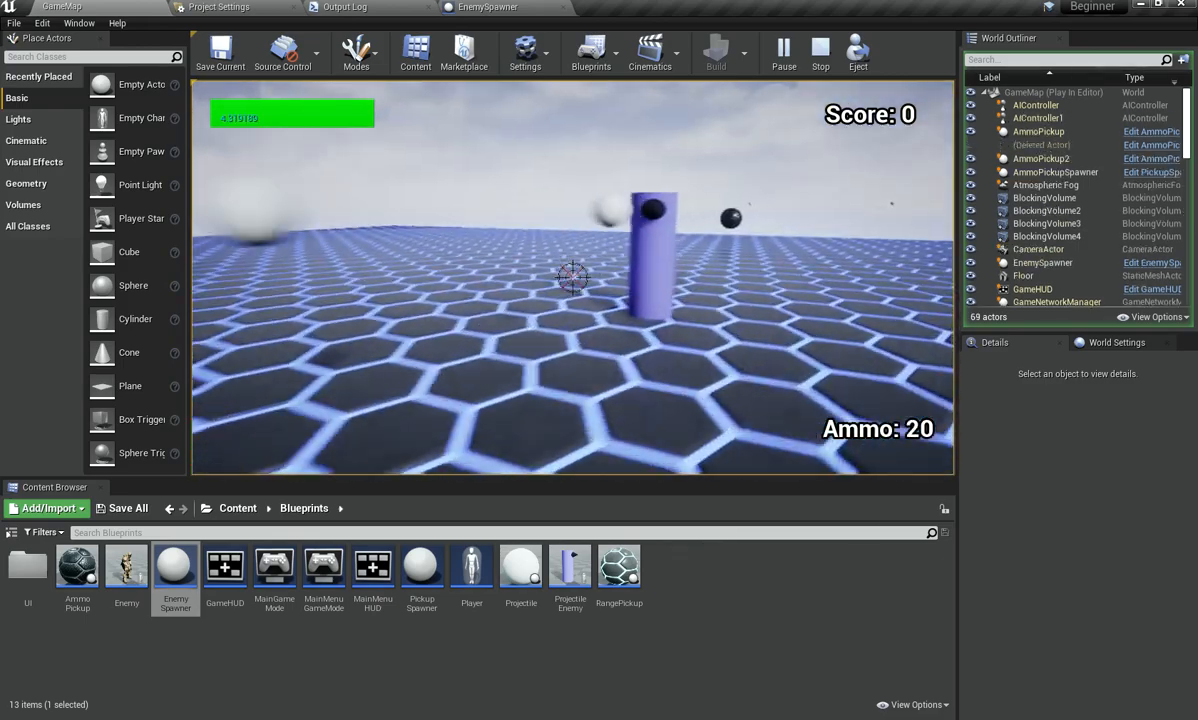
left_click(573, 278)
left_click(573, 278)
left_click(573, 278)
left_click(573, 278)
left_click(573, 278)
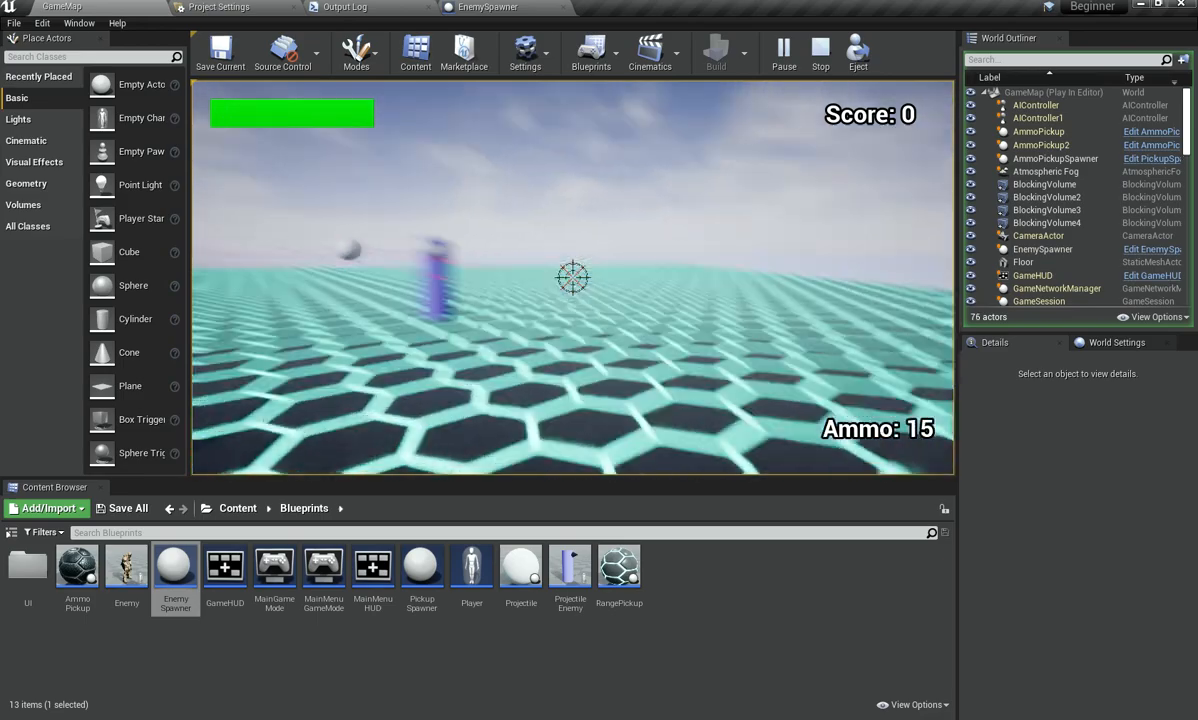
left_click(573, 278)
left_click(573, 278)
left_click(571, 278)
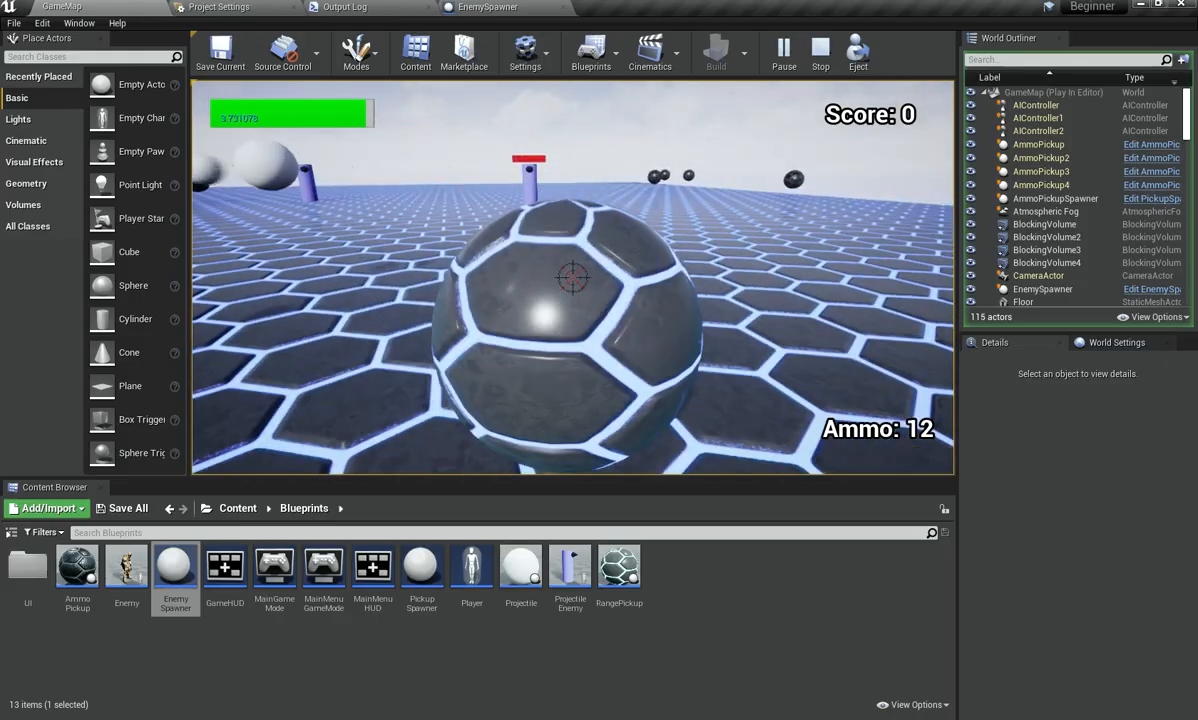
Step: Collect the range pickup, fire the remaining ammo at a projectile enemy, and end the play session
key("w")
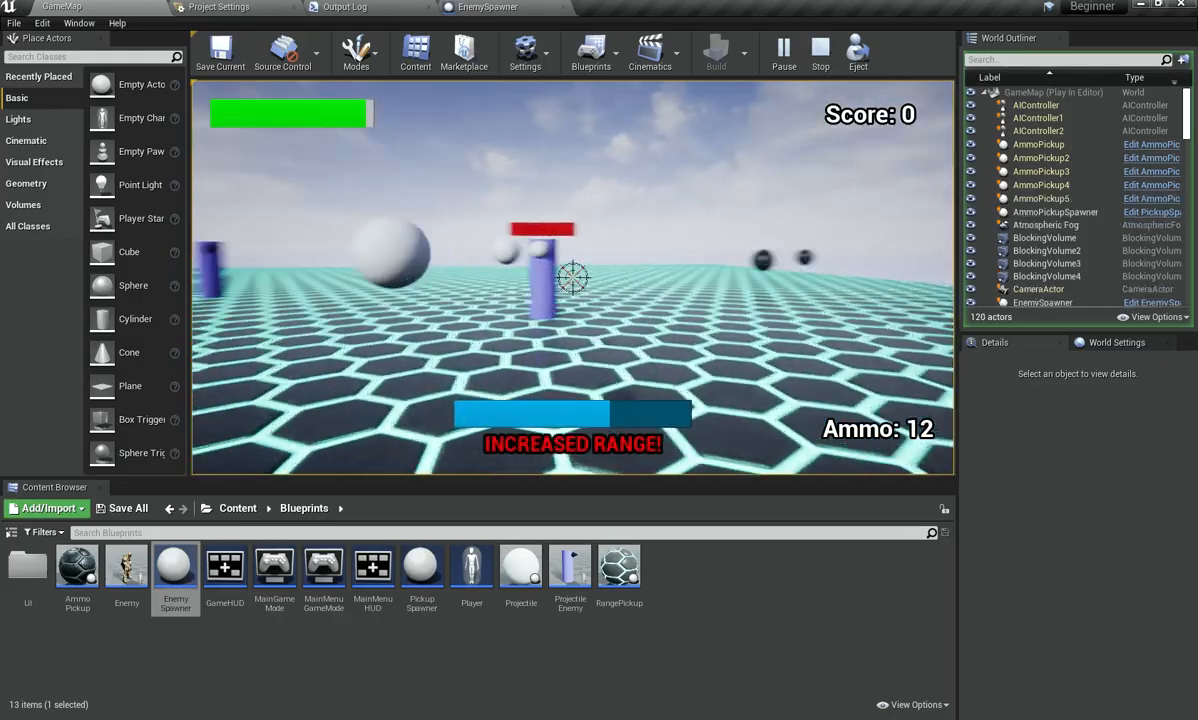
left_click(573, 278)
left_click(571, 278)
left_click(573, 278)
left_click(573, 278)
left_click(572, 278)
left_click(572, 278)
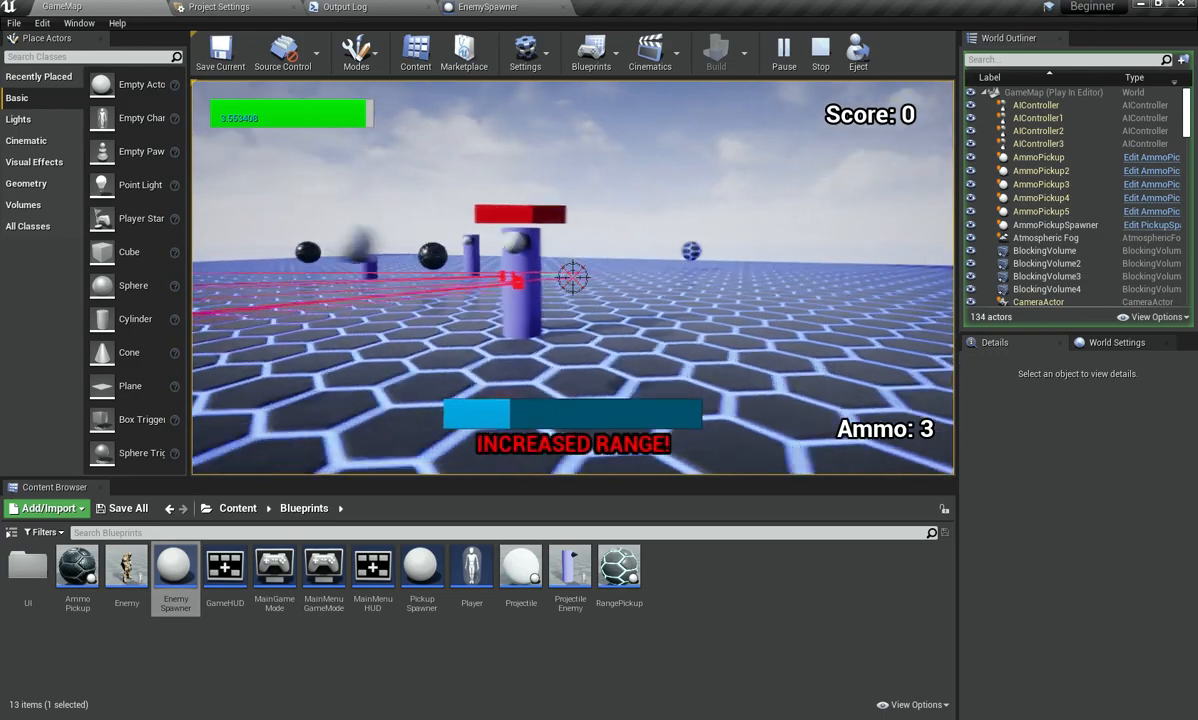
left_click(572, 279)
left_click(572, 279)
left_click(571, 279)
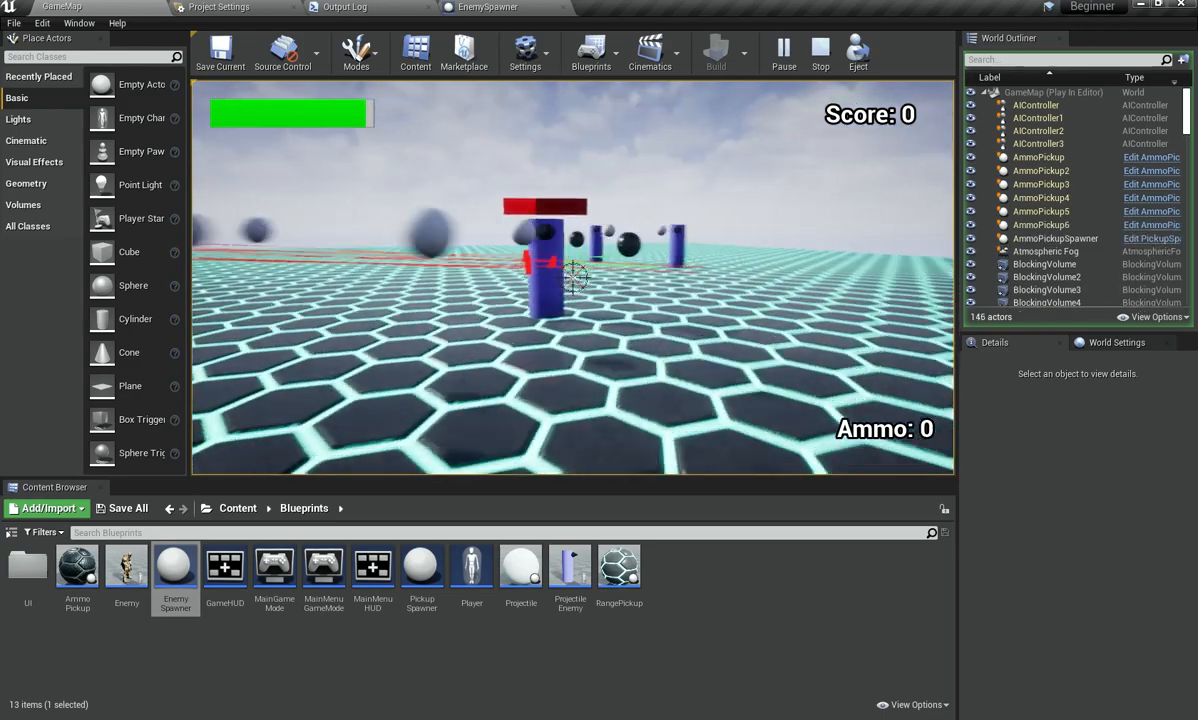
key("w")
key("Escape")
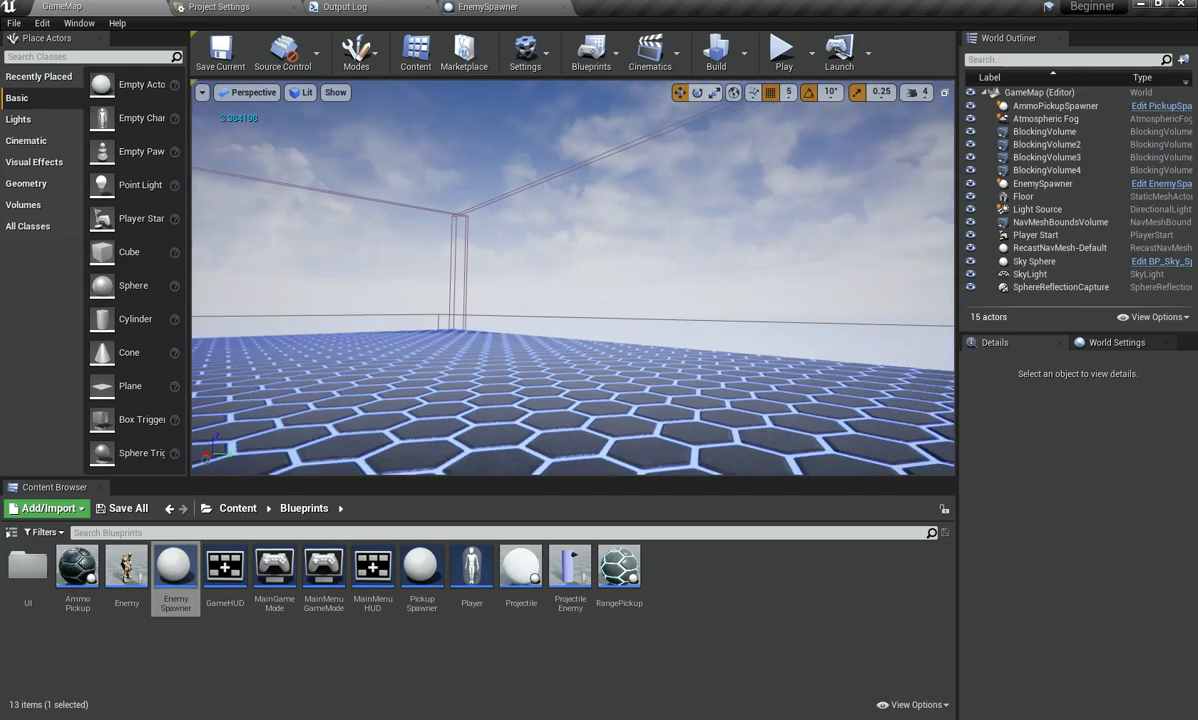
Step: Open the Projectile blueprint's viewport and select its Sphere component
right_click_drag(436, 242, 340, 284)
key("s")
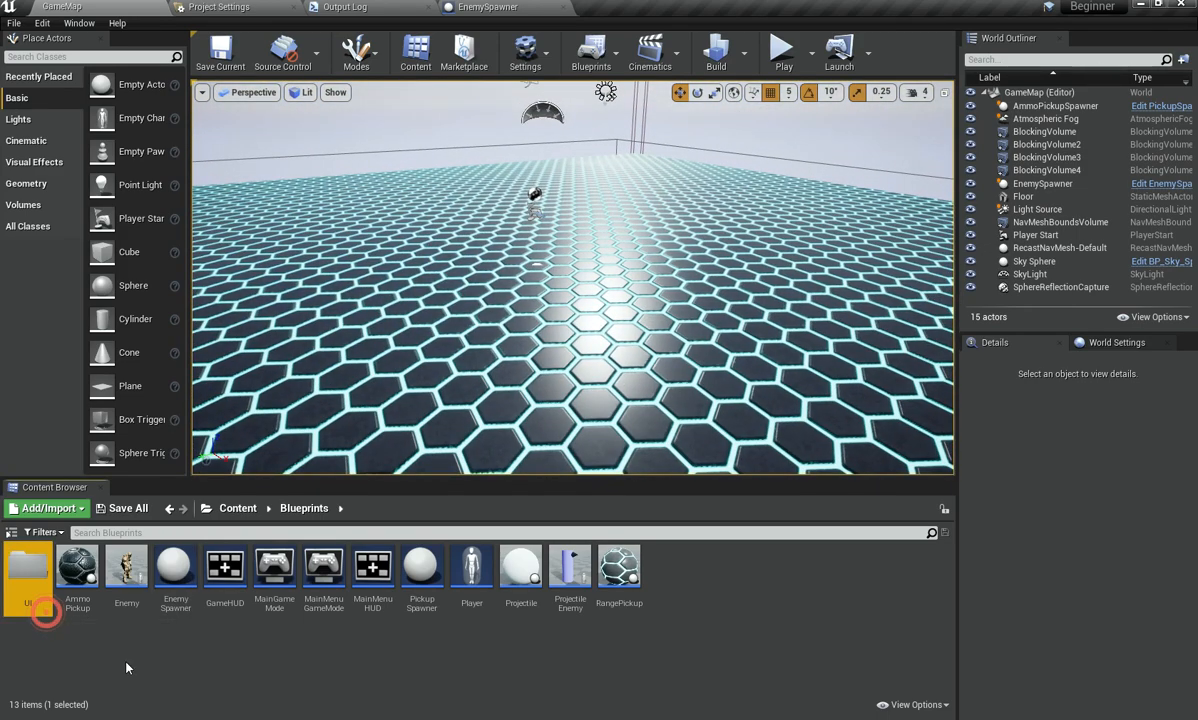
left_click(128, 662)
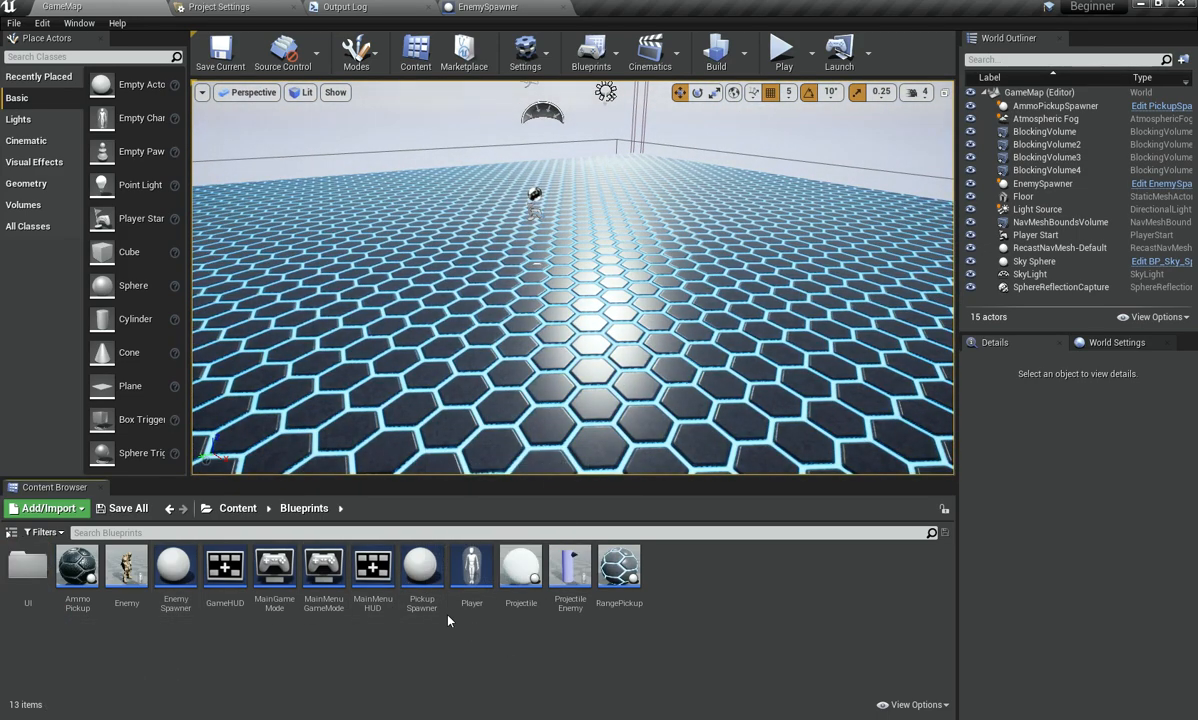
double_click(541, 608)
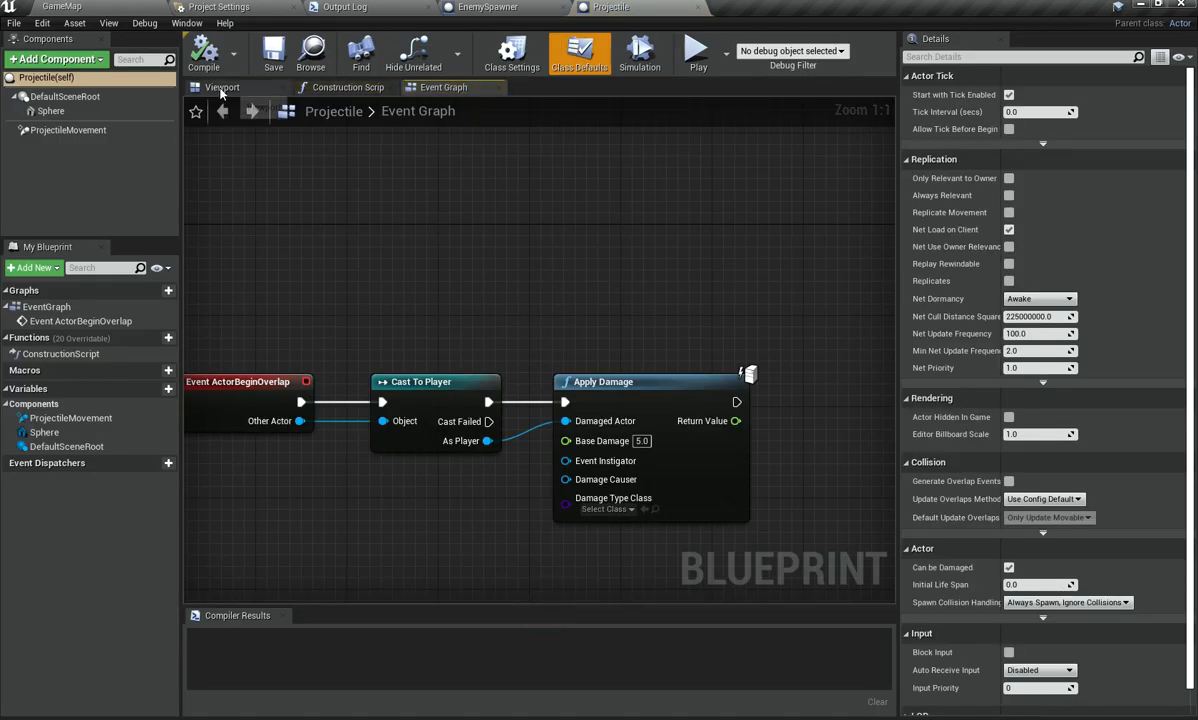
left_click(222, 87)
left_click(50, 111)
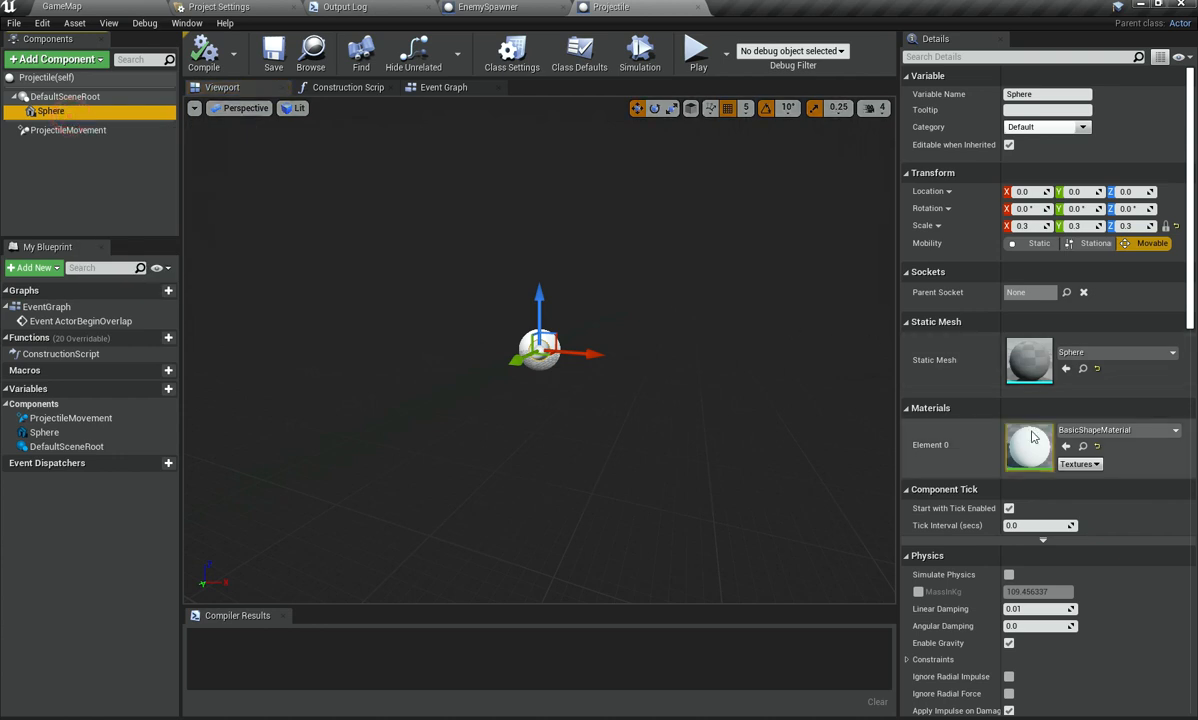
Step: Create a new material named Projectile in the level editor's Materials content folder and open it for editing
left_click(62, 6)
left_click(236, 508)
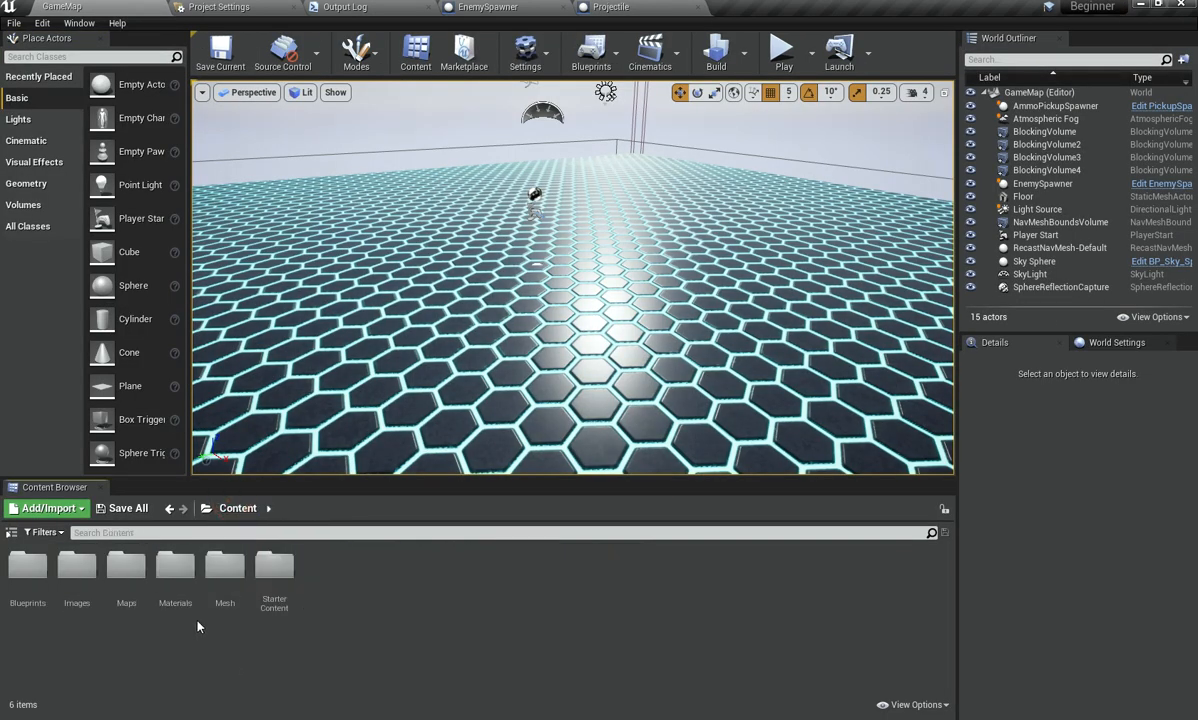
double_click(178, 578)
right_click(275, 582)
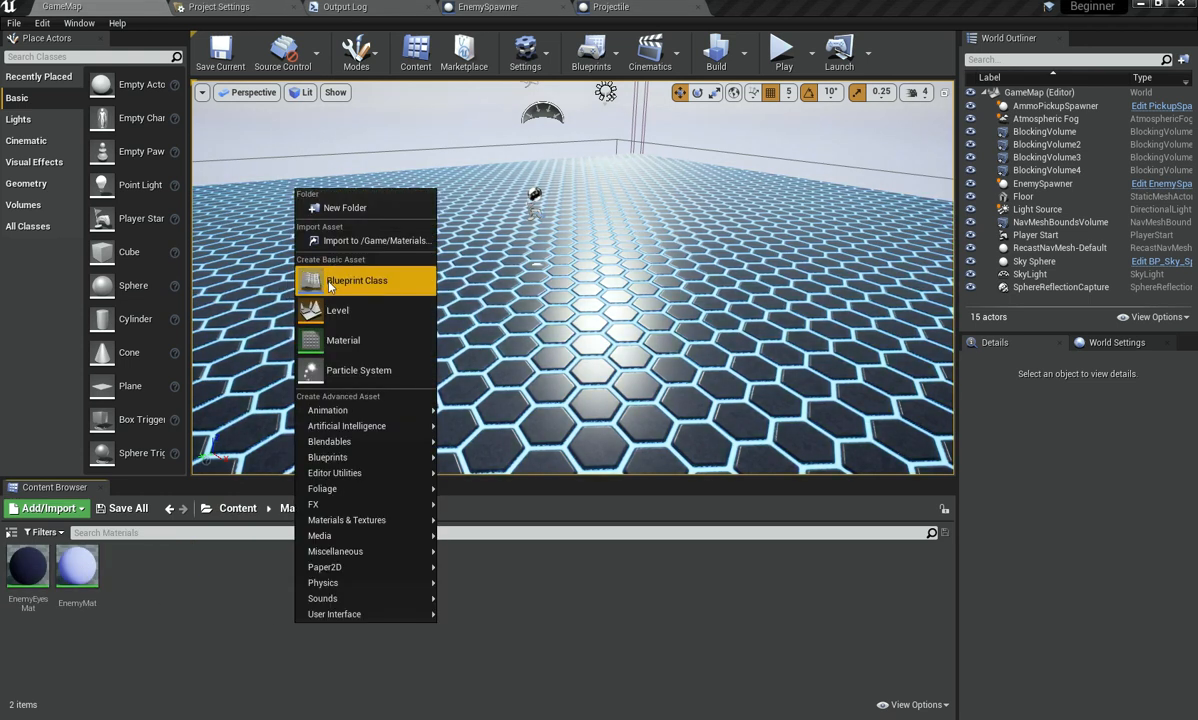
left_click(337, 323)
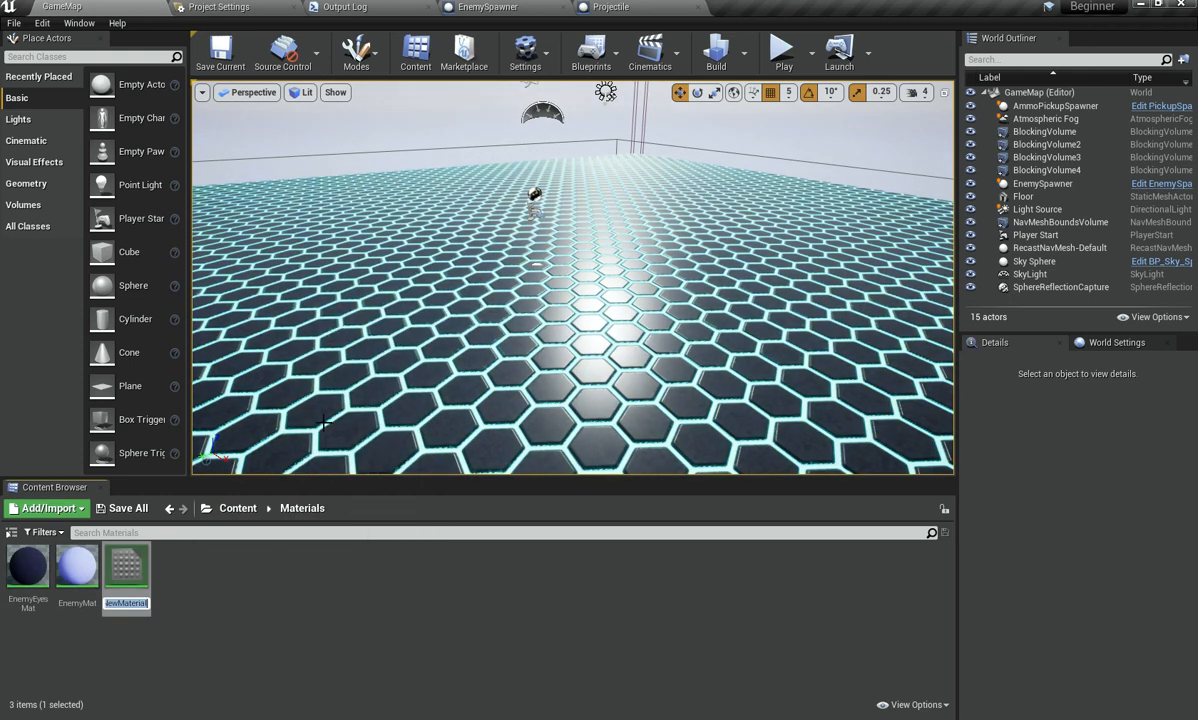
type("Projectile")
key("Return")
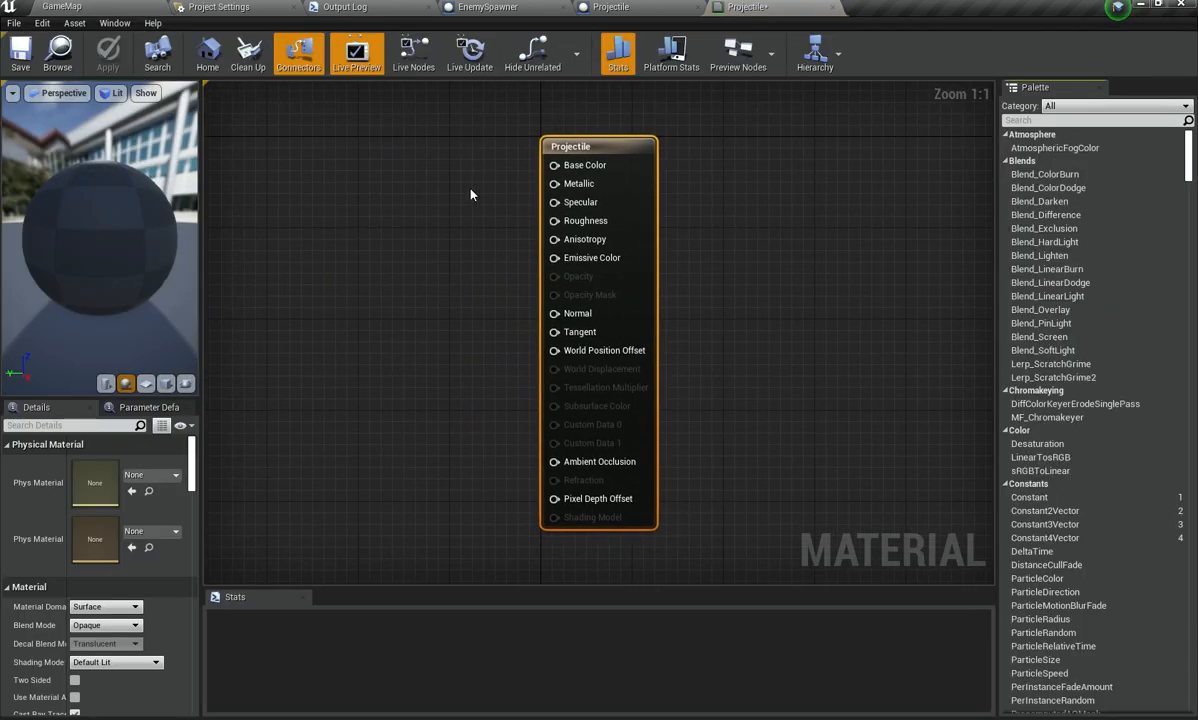
Step: Save the Projectile material and add a Constant3Vector node feeding its Base Color
right_click_drag(470, 197, 589, 217)
key("ctrl+s")
right_click(581, 162)
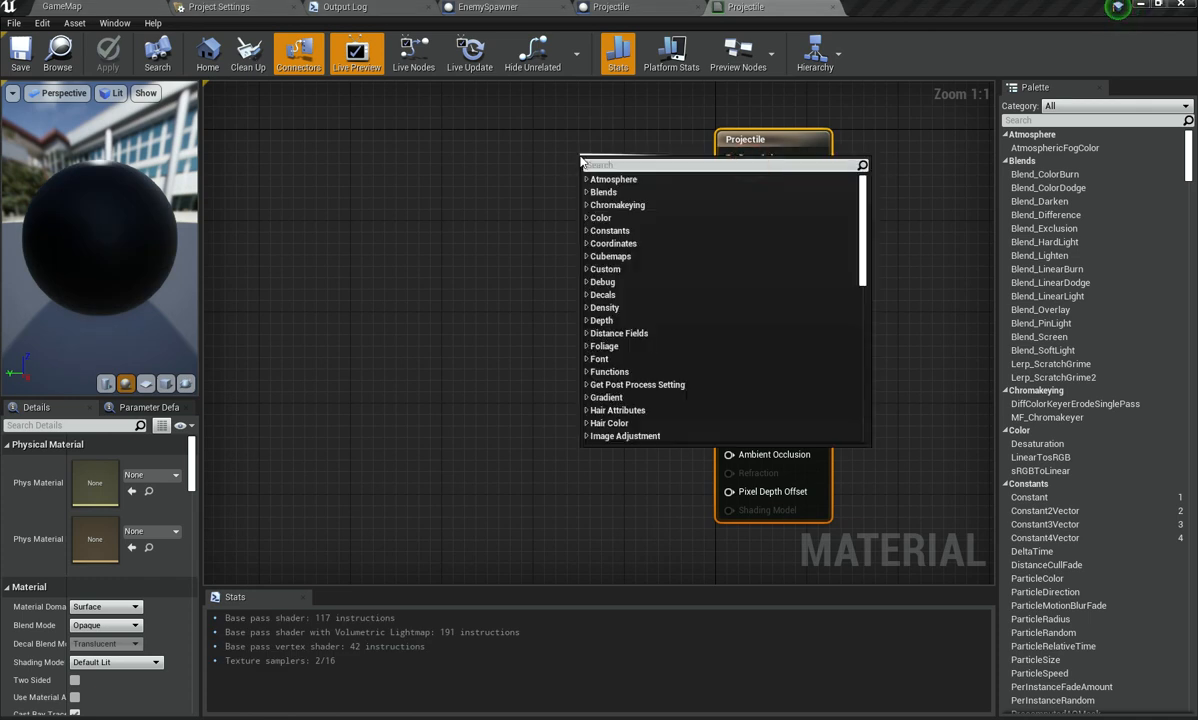
type("cons")
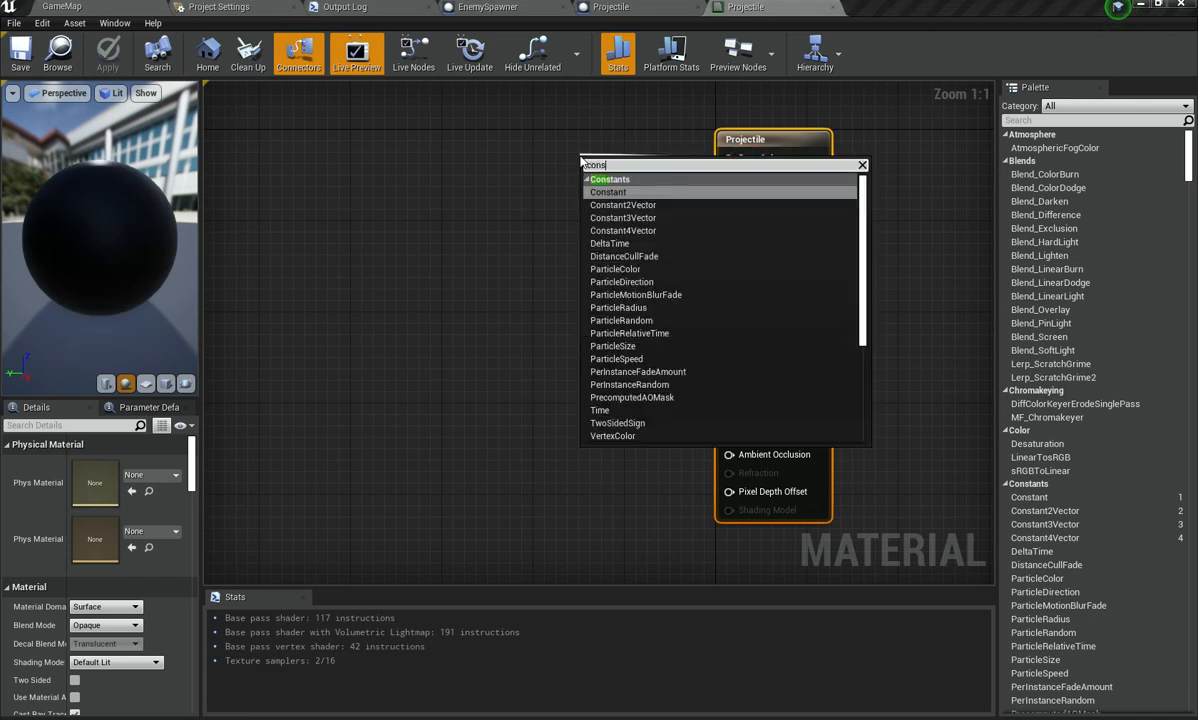
type("tant3")
key("Return")
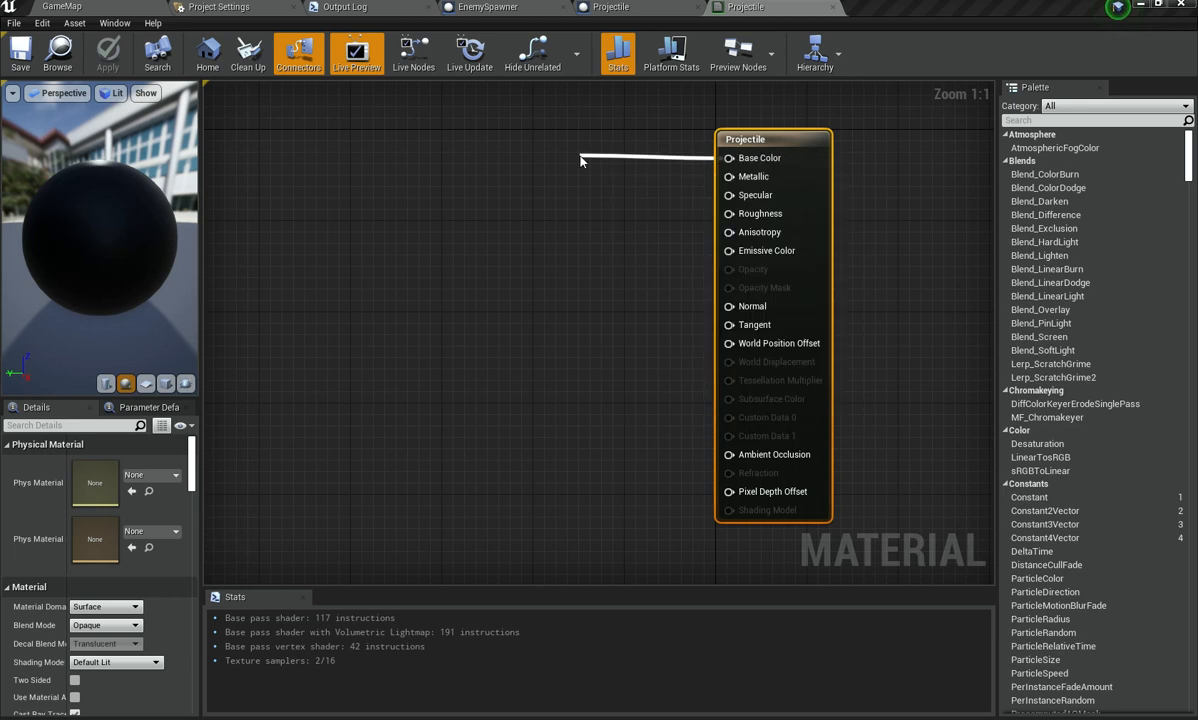
left_click_drag(600, 171, 577, 148)
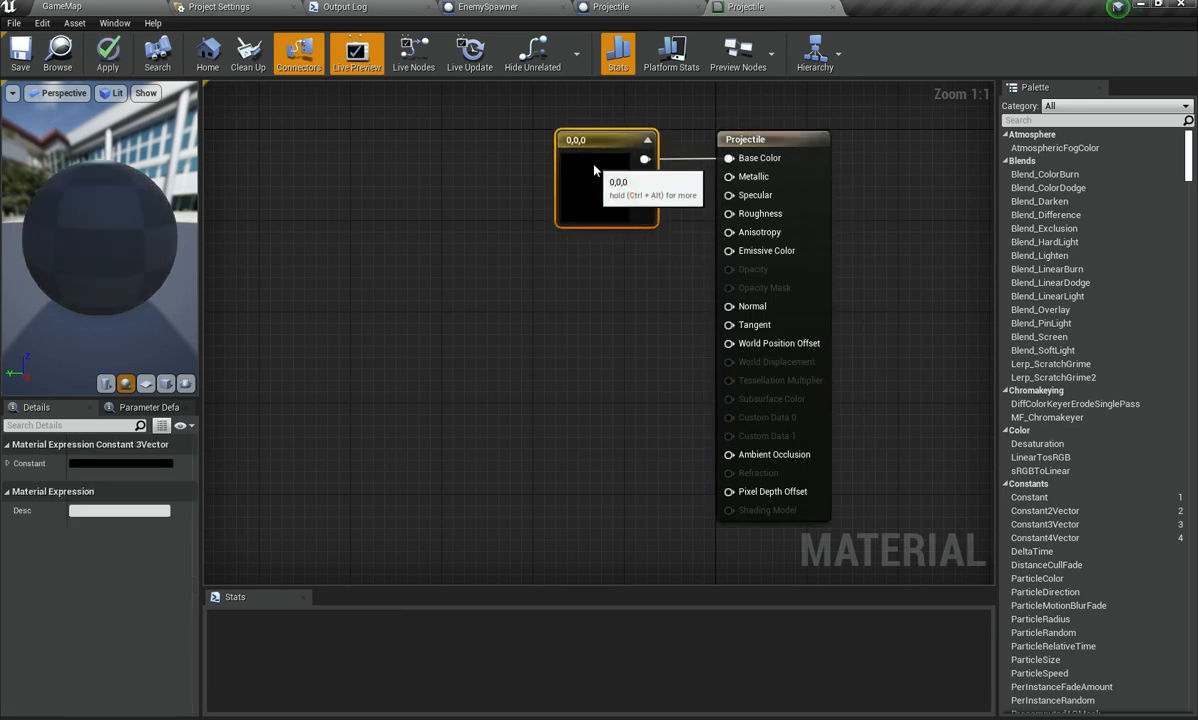
Step: Set the Constant3Vector colour to a bright golden yellow, about R 1, G 0.65, B 0
left_click(592, 163)
left_click_drag(764, 415, 805, 474)
left_click_drag(877, 397, 874, 346)
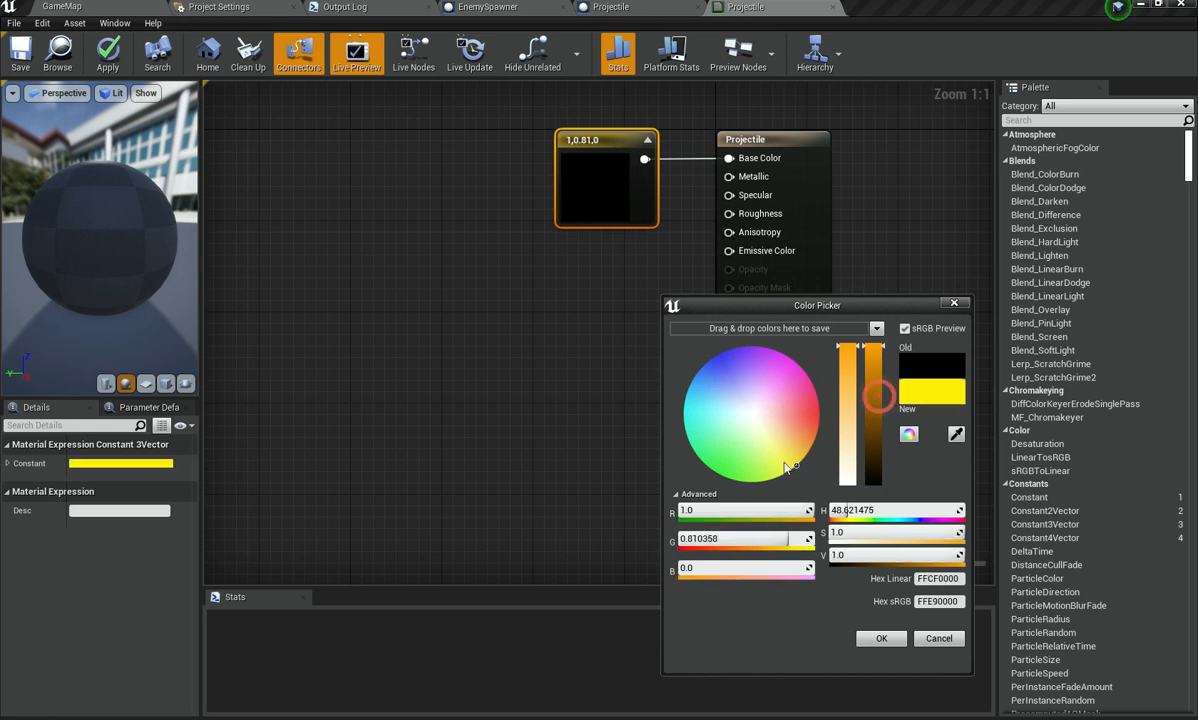
left_click_drag(799, 471, 807, 464)
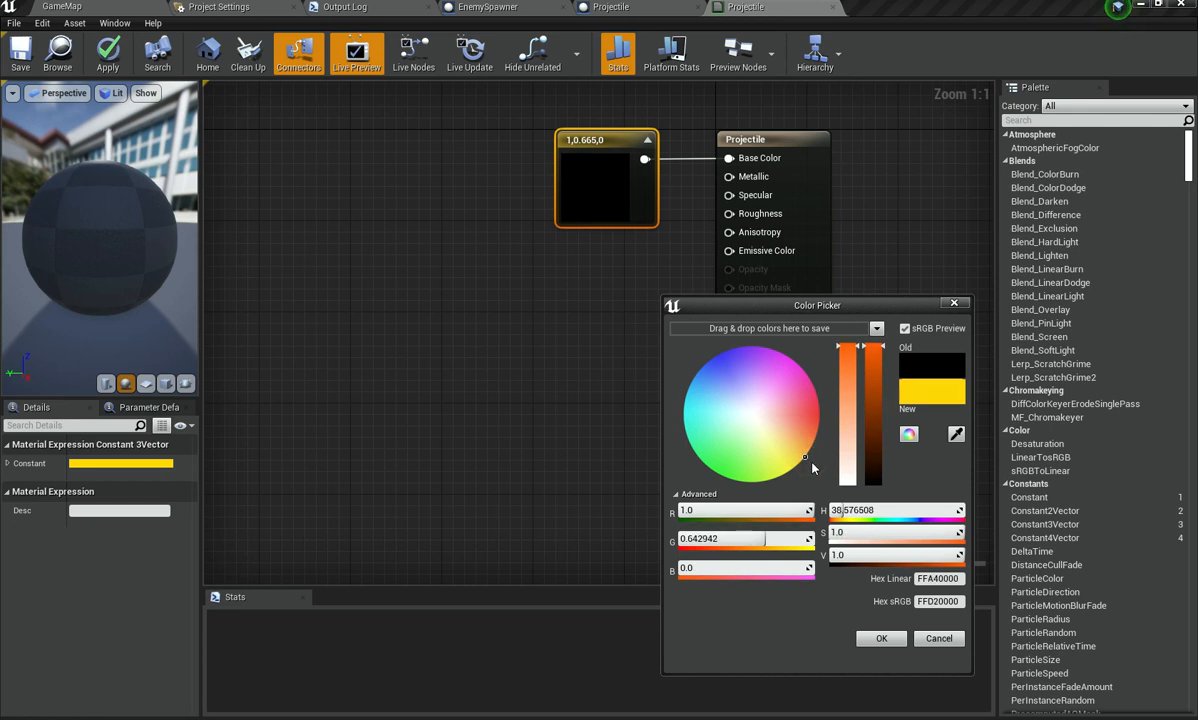
left_click(897, 643)
Step: Try feeding the same colour constant into Emissive Color, inspect the material preview, and remove that connection
right_click_drag(383, 228, 439, 307)
left_click(585, 241)
left_click_drag(671, 302, 577, 300)
left_click_drag(609, 238, 813, 342)
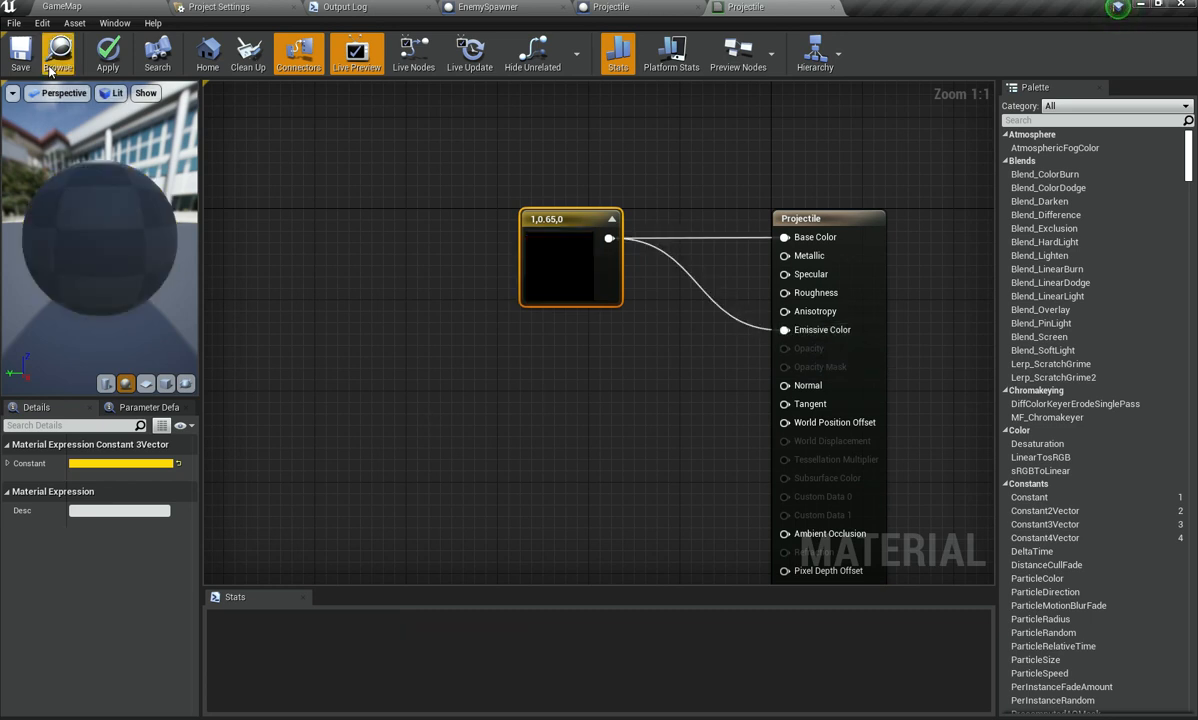
left_click_drag(106, 246, 160, 248)
left_click(639, 339)
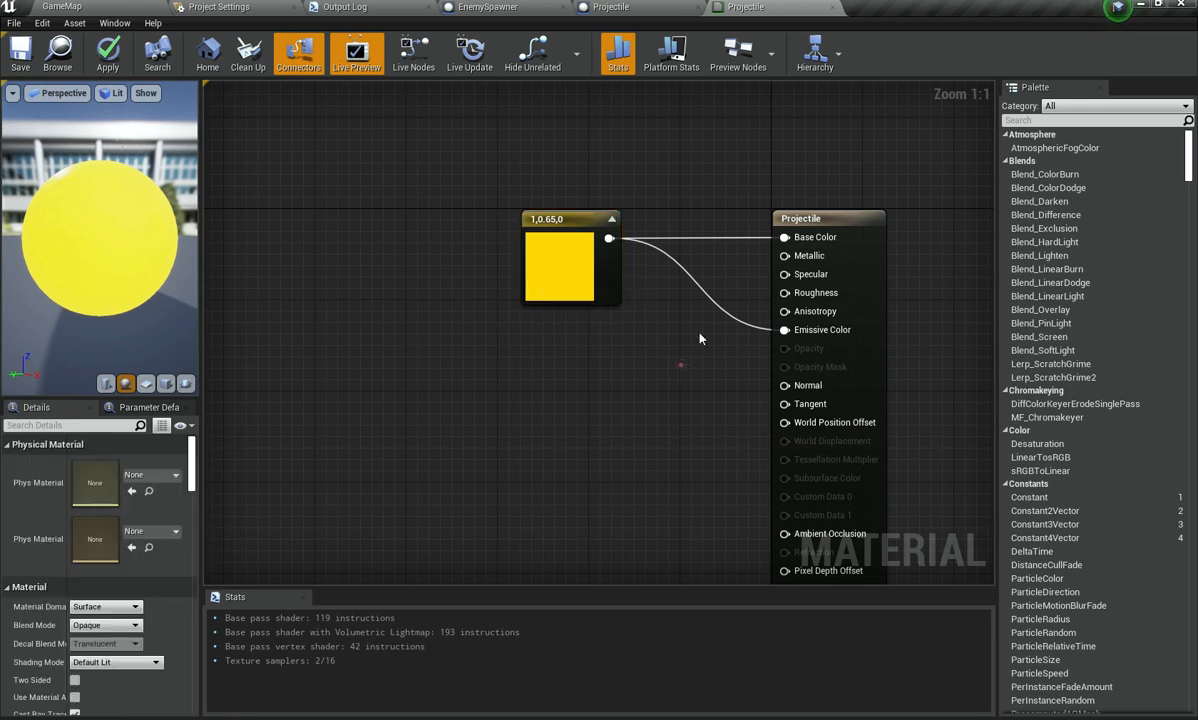
left_click(717, 313, "alt")
Step: Duplicate the yellow colour constant, place the copy below the original, and connect it to Emissive Color
left_click(583, 275)
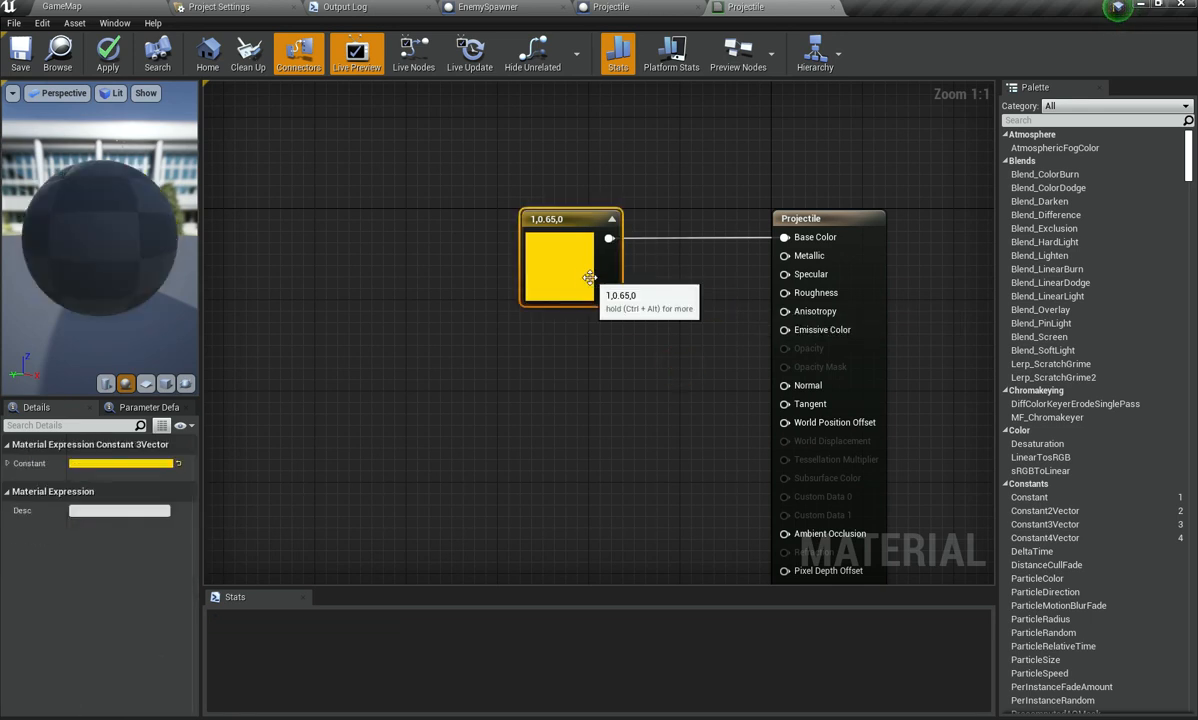
key("ctrl+w")
left_click_drag(680, 328, 573, 345)
left_click_drag(655, 364, 785, 330)
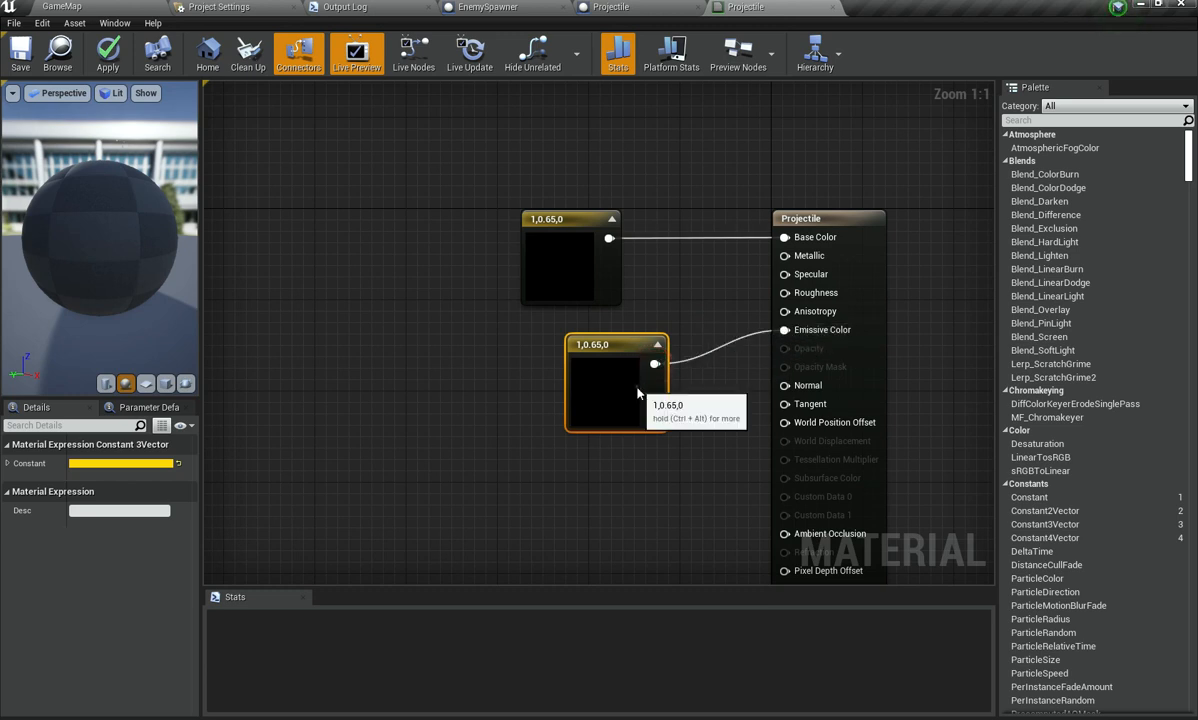
Step: Brighten the constant feeding Emissive Color tenfold, to R 10 and G 6.4985, and apply the material
double_click(637, 387)
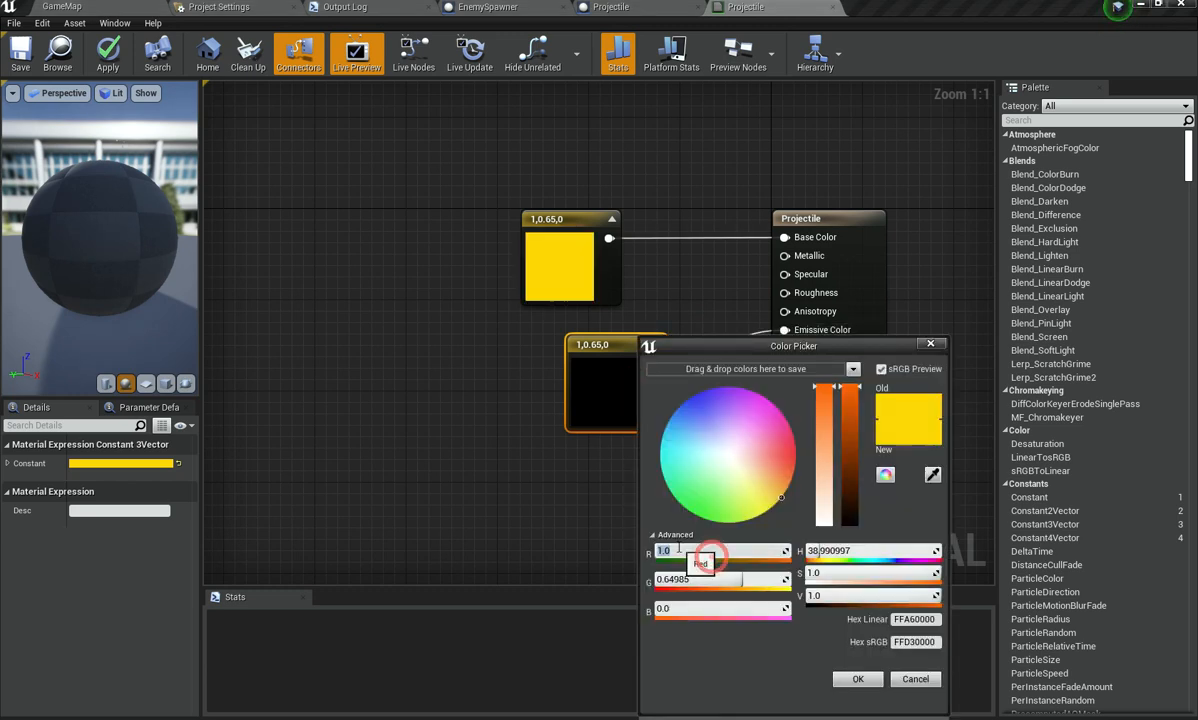
type("10")
key("Return")
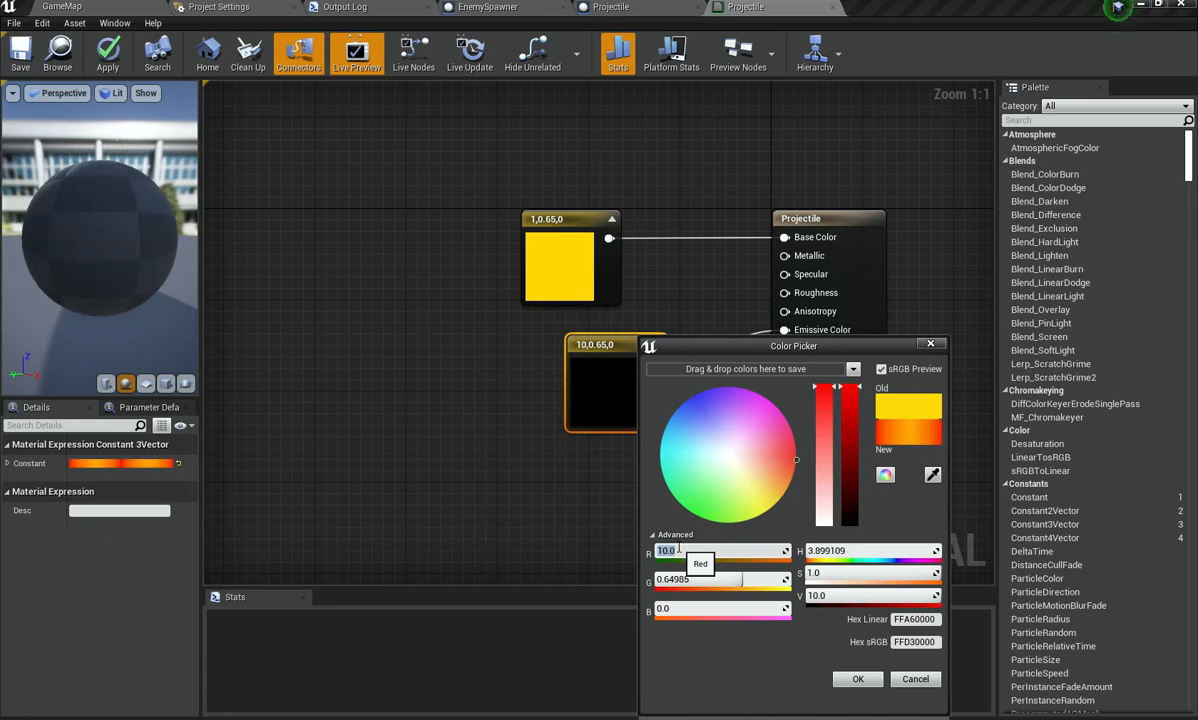
left_click(690, 575)
type("*1")
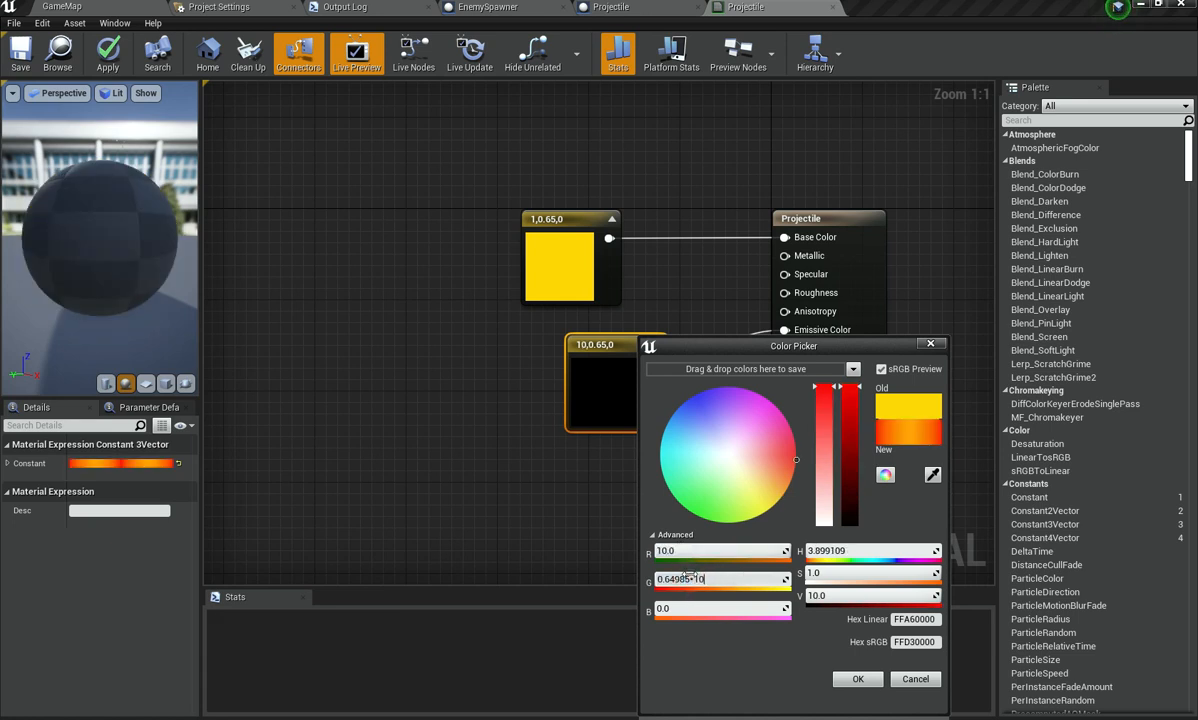
type("0")
key("Return")
left_click(702, 609)
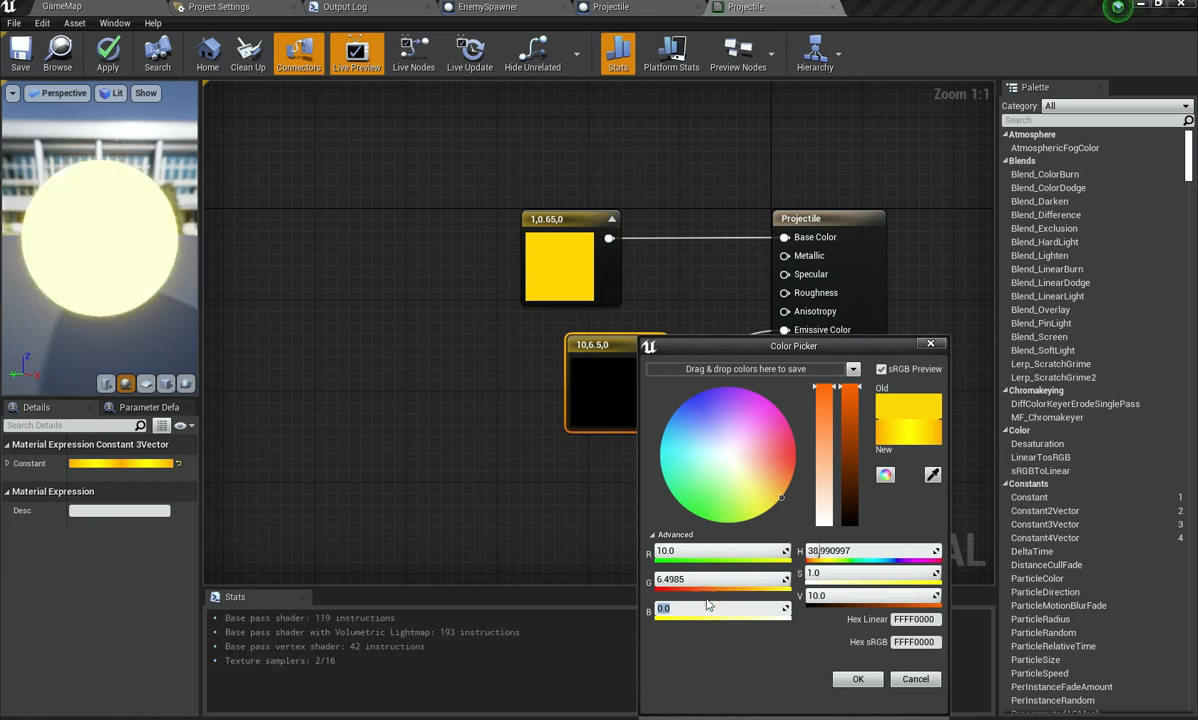
left_click(407, 325)
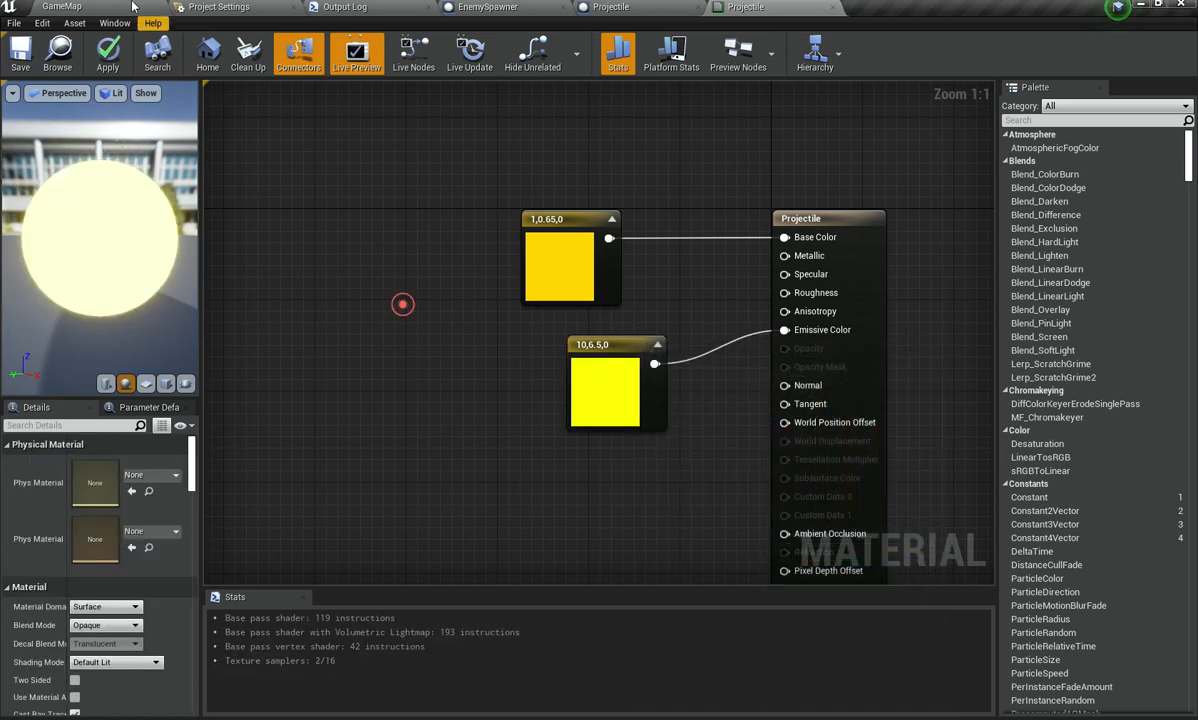
left_click(107, 55)
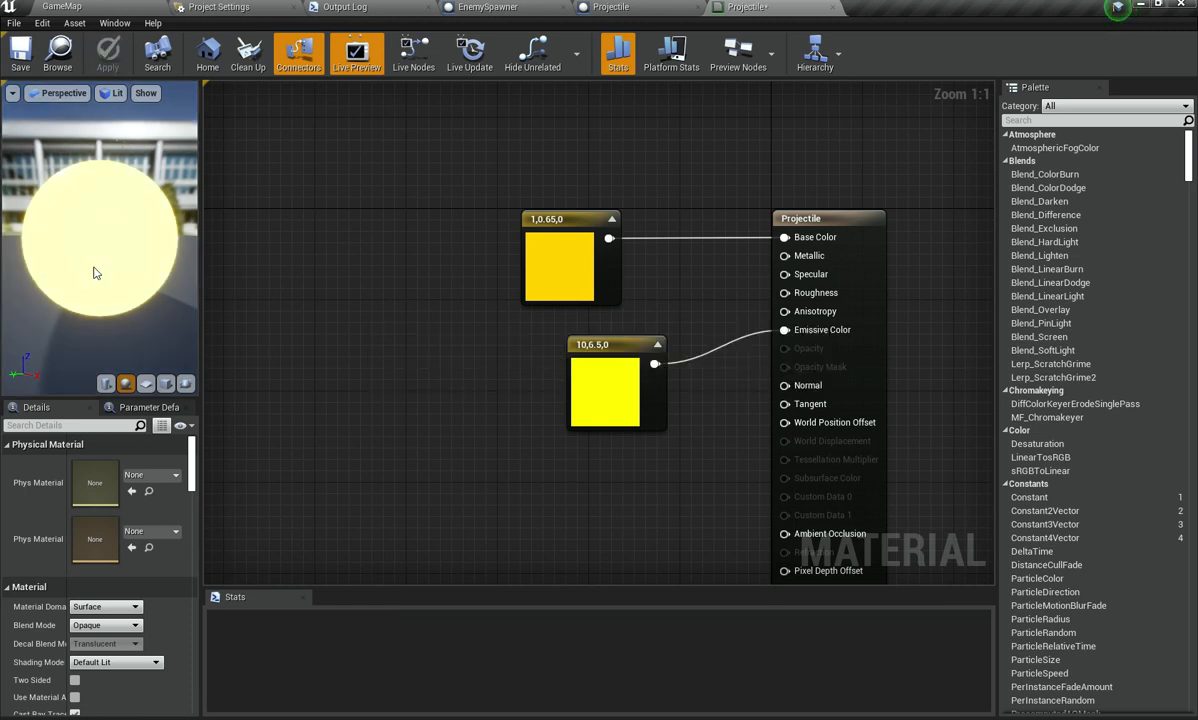
Step: Raise the emissive colour constant to R 100 and G 64.985, and inspect the glow on the preview sphere
left_click(575, 382)
double_click(576, 383)
left_click(650, 557)
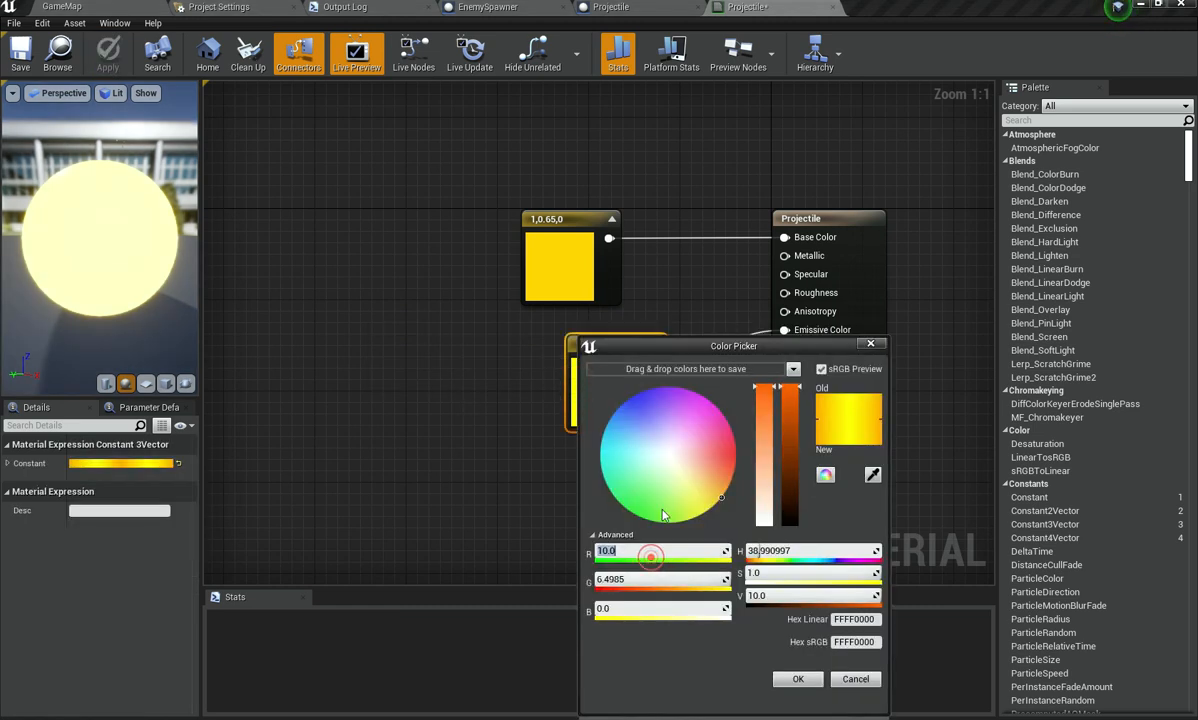
key("Return")
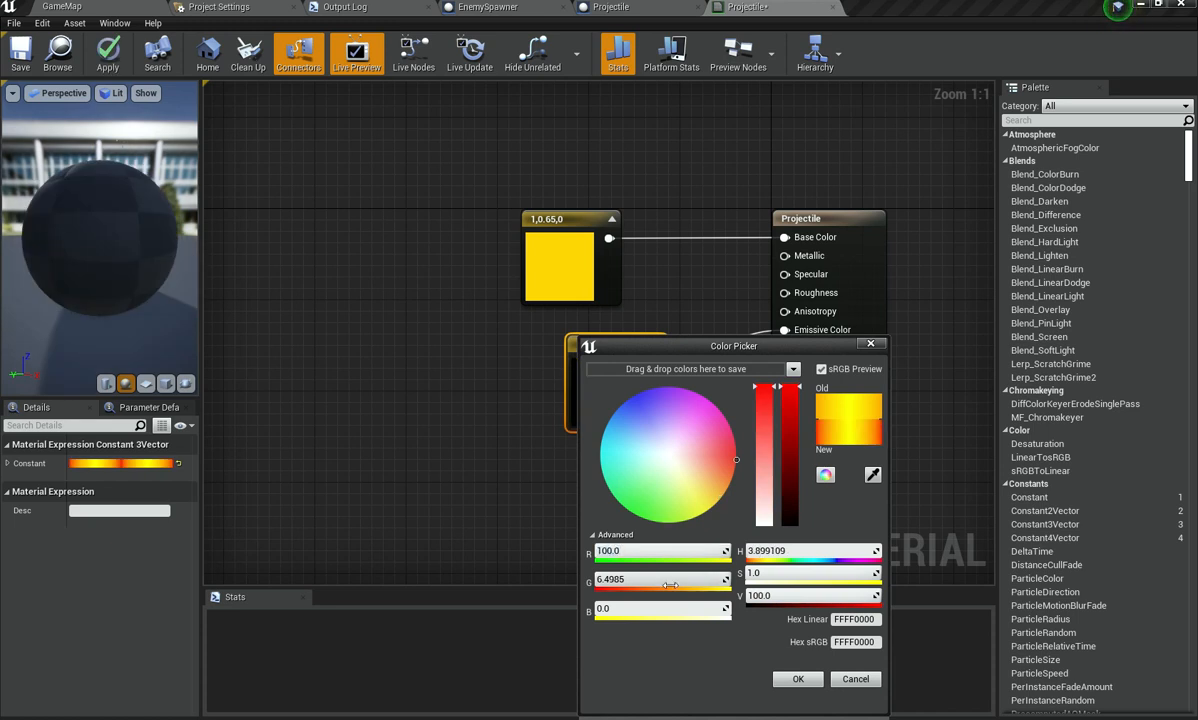
key("Return")
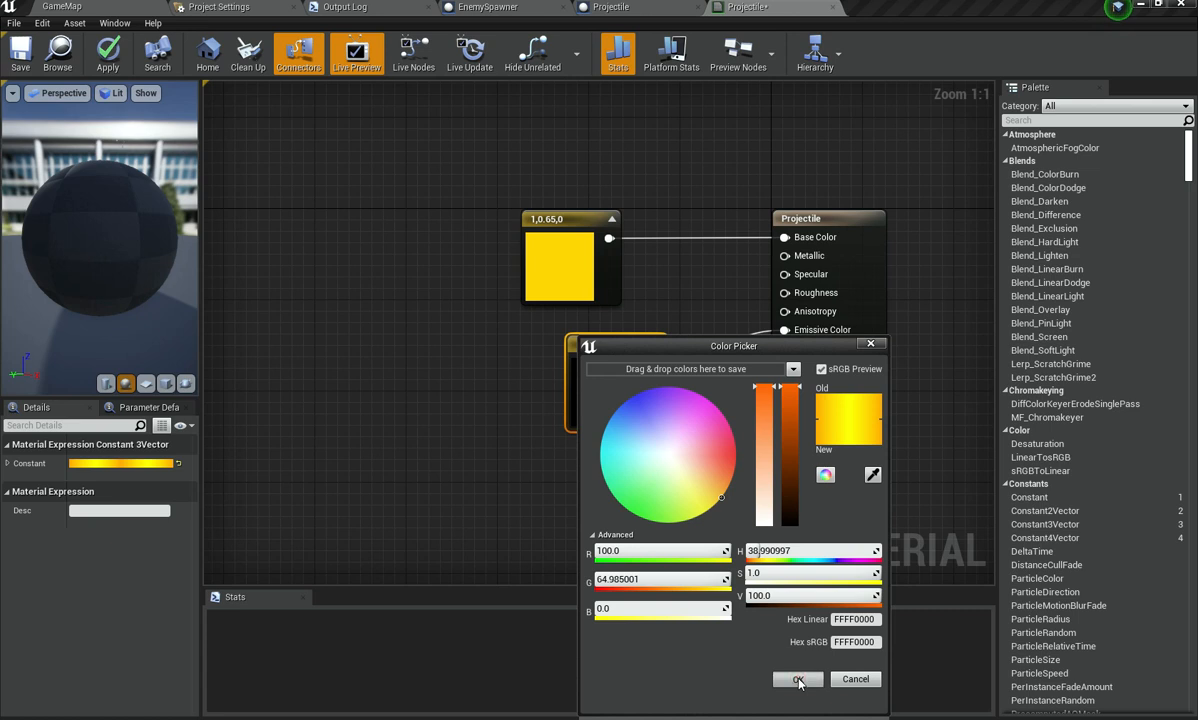
left_click(798, 680)
left_click_drag(113, 233, 160, 238)
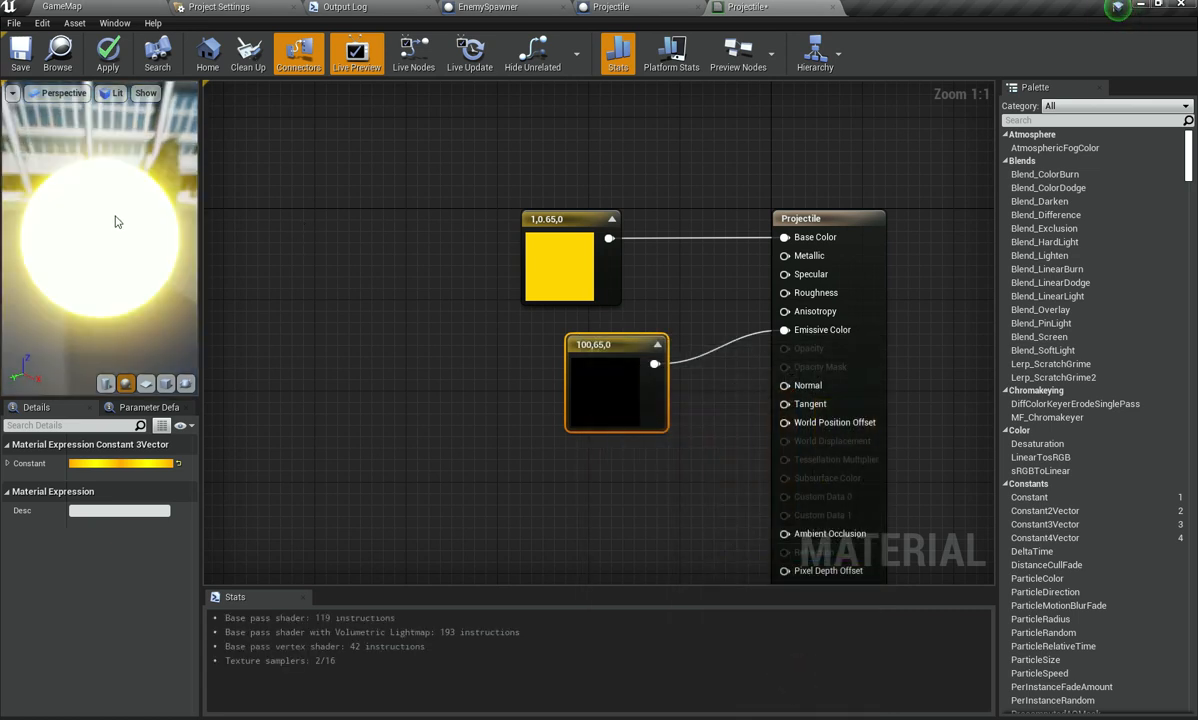
mouse_move(118, 219)
left_mouse_down()
mouse_move(140, 221)
mouse_move(118, 219)
left_mouse_up()
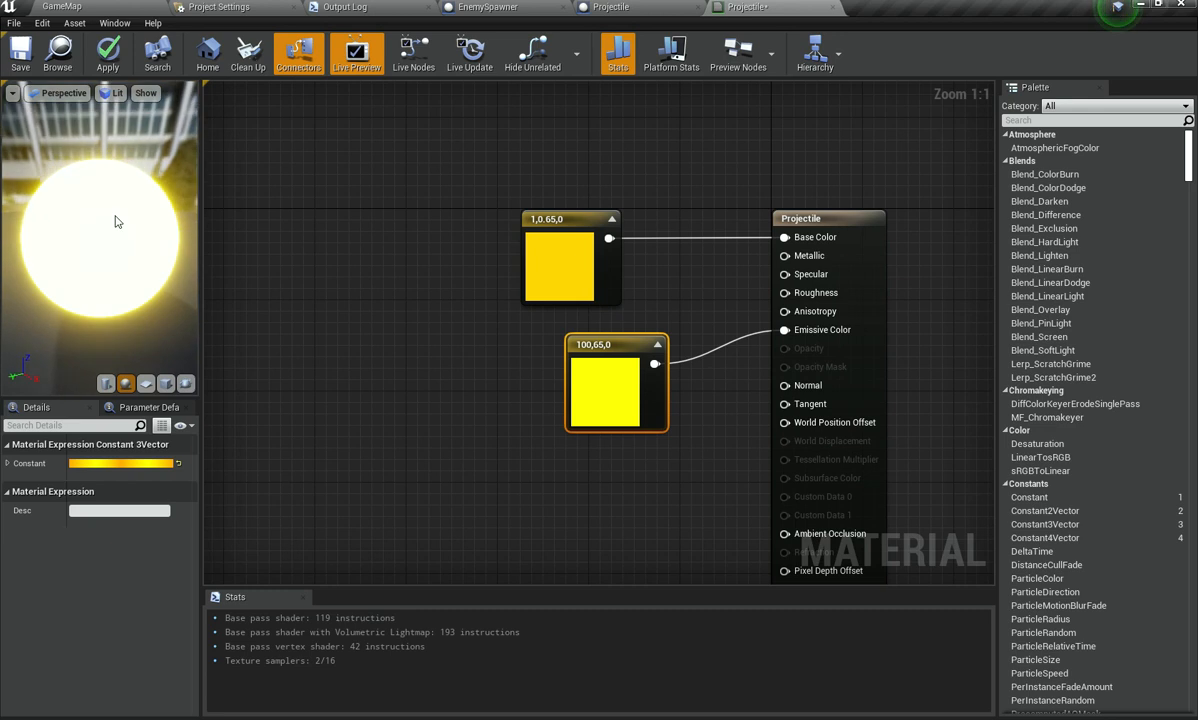
Step: Set the emissive colour constant to R 50 and G 32, and apply the material
double_click(592, 383)
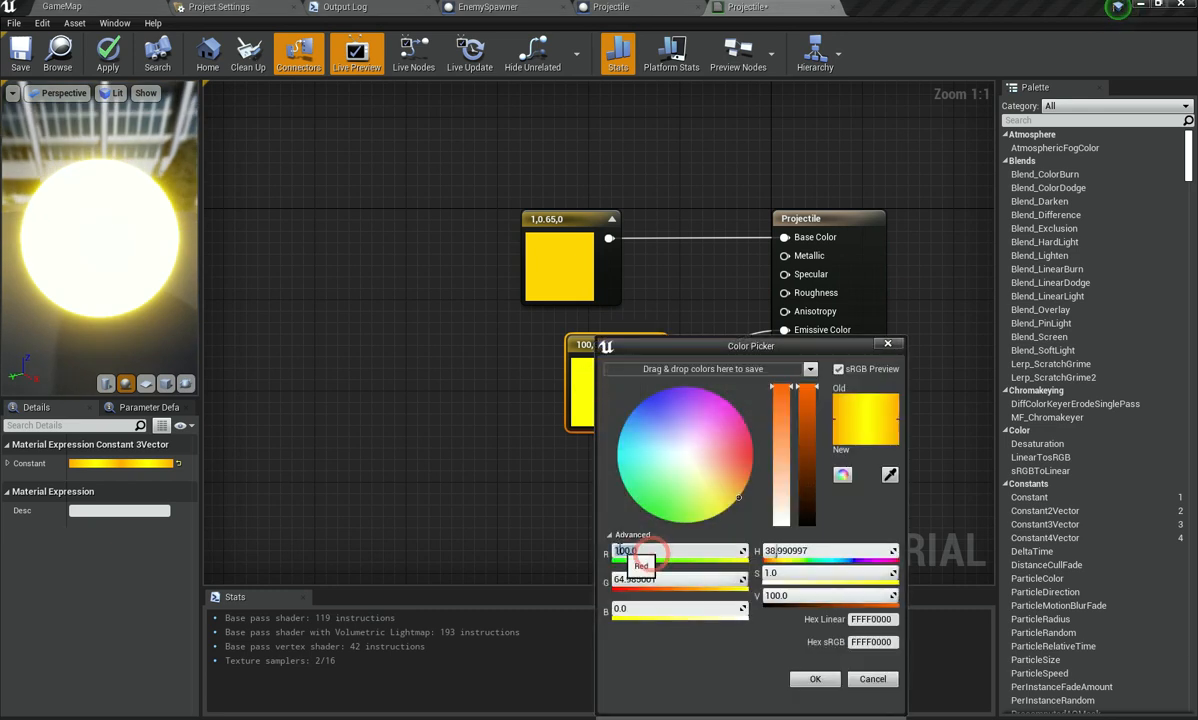
left_click(648, 579)
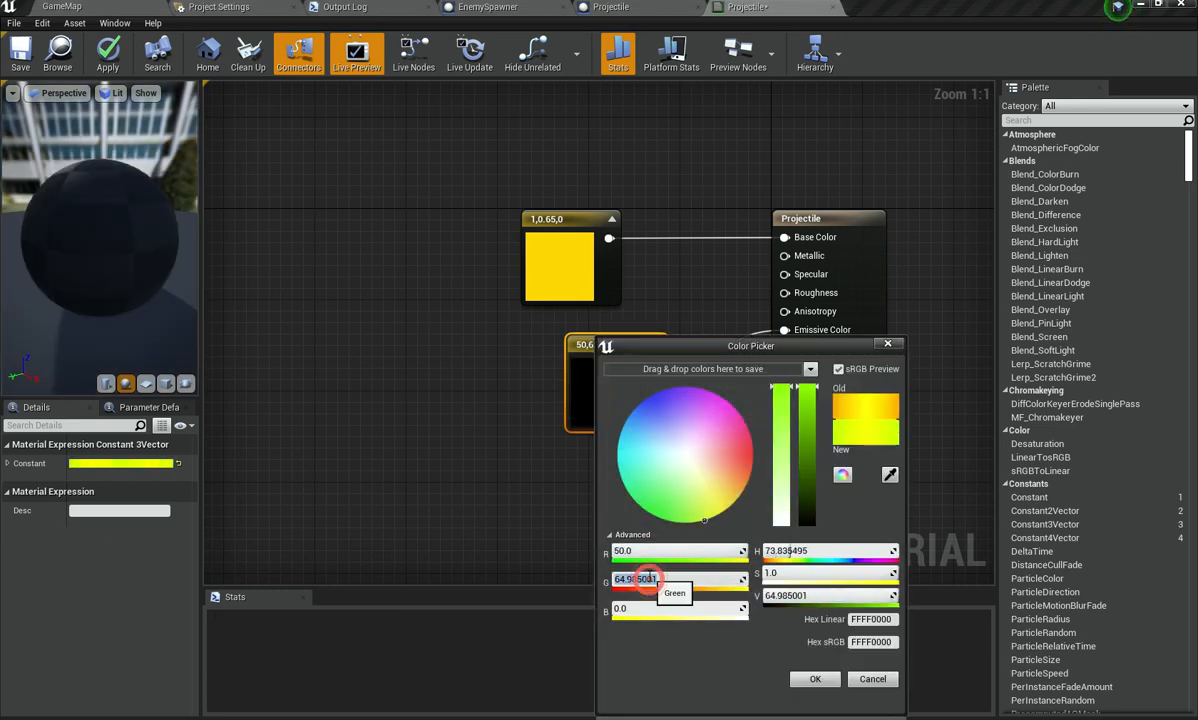
key("Return")
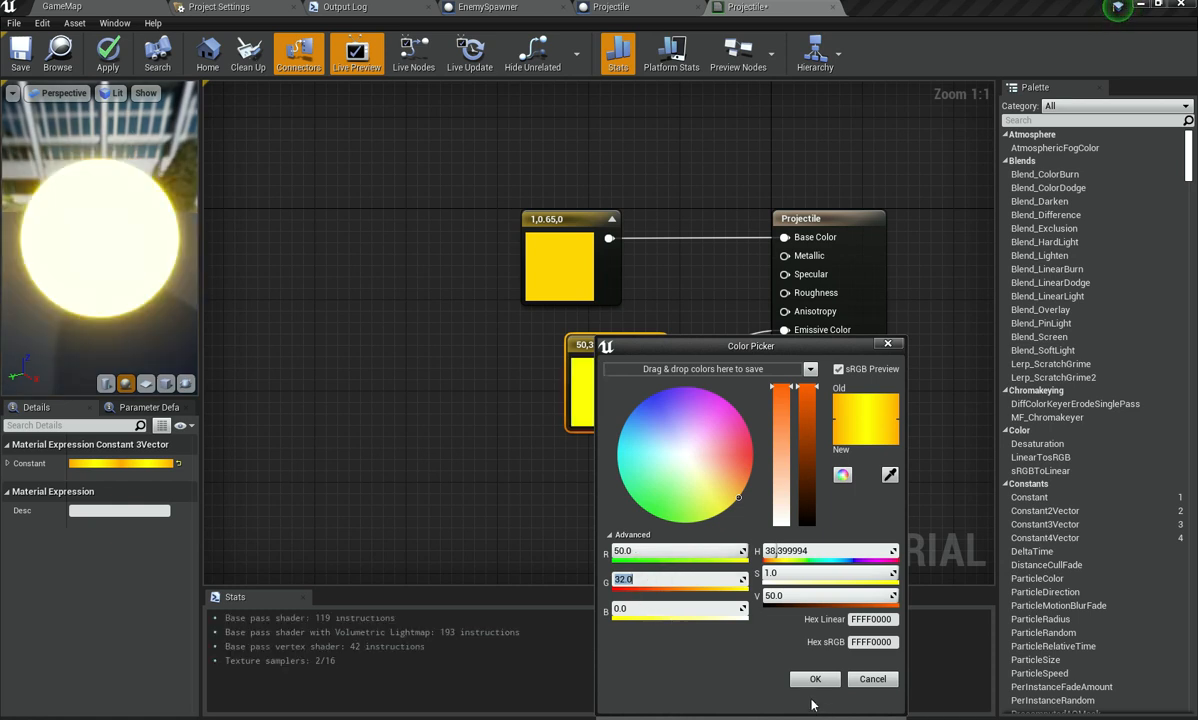
left_click(815, 679)
left_click(107, 55)
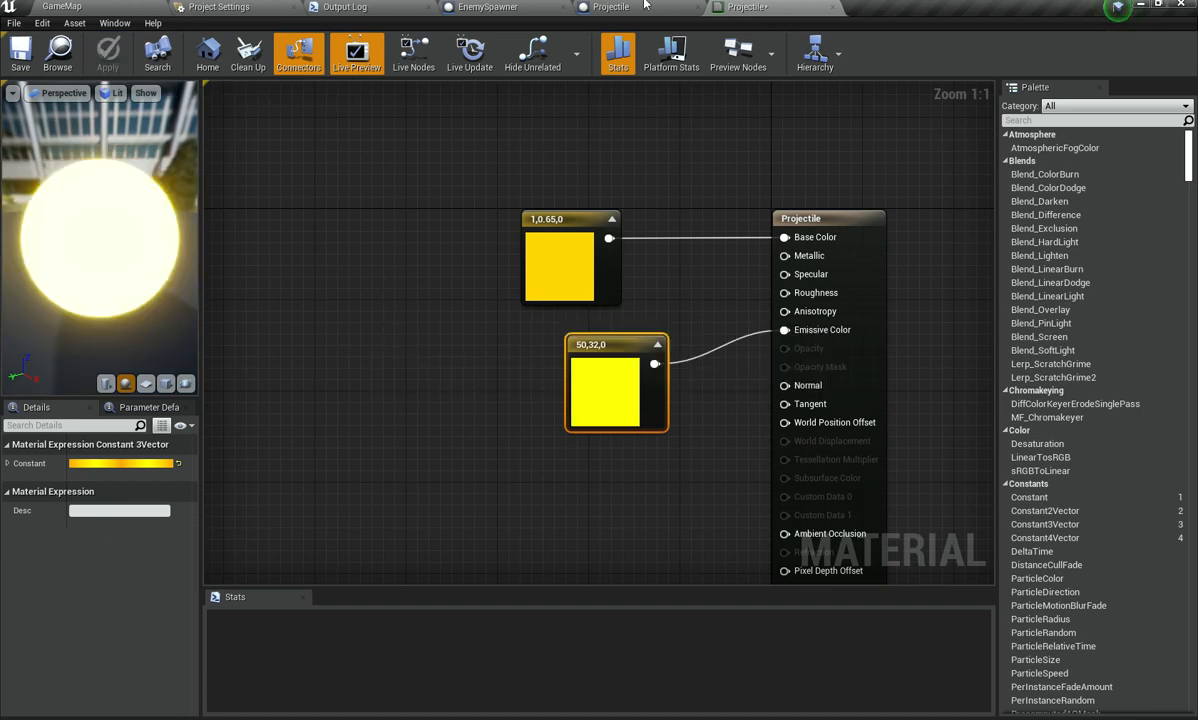
Step: In the Projectile blueprint, assign the Projectile material to Element 0 of the Sphere component
left_click(611, 7)
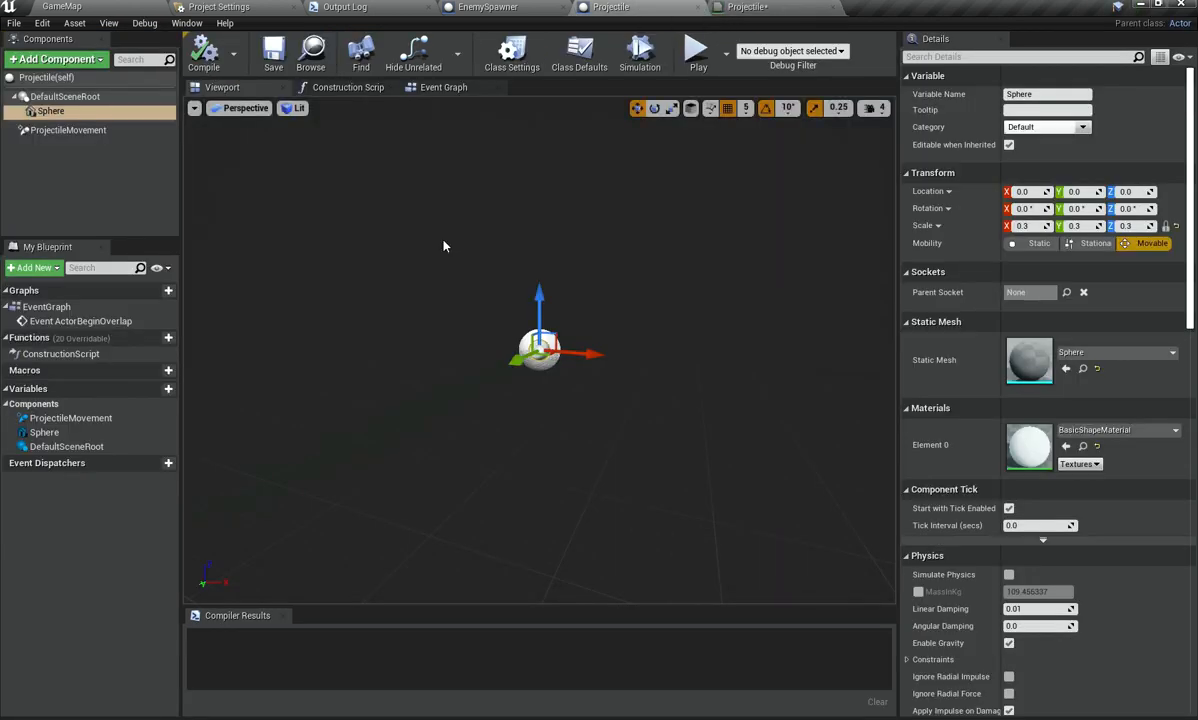
left_click(1076, 430)
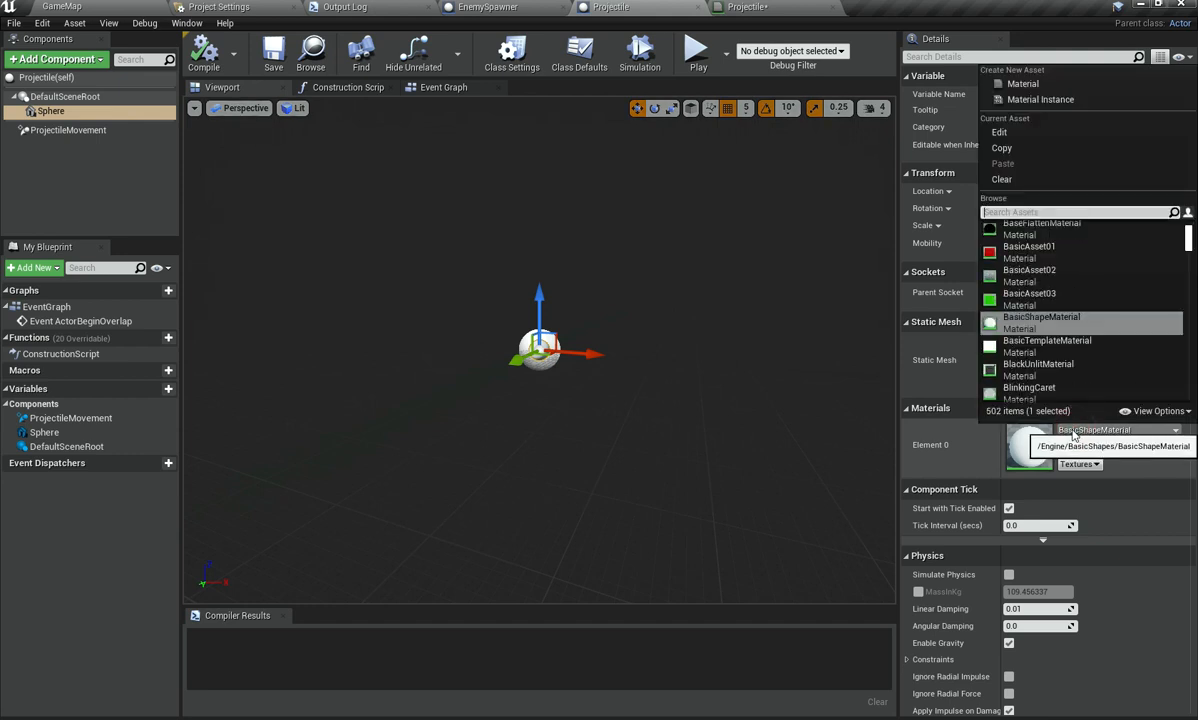
type("proje")
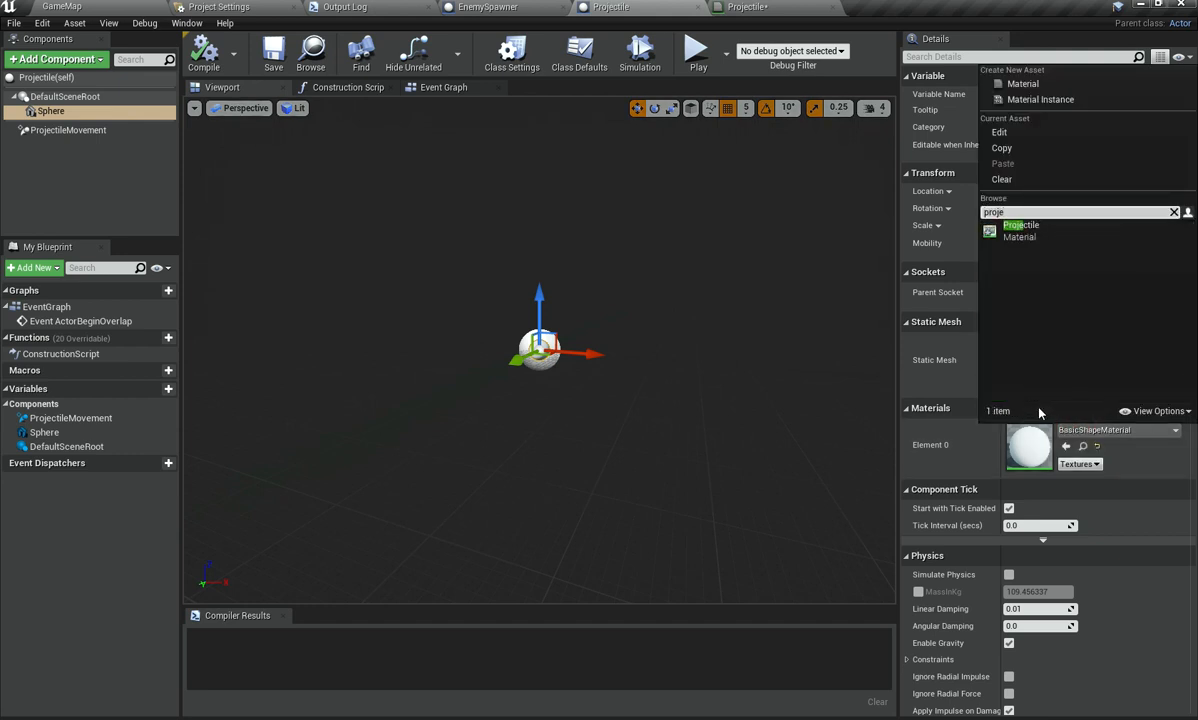
key("Return")
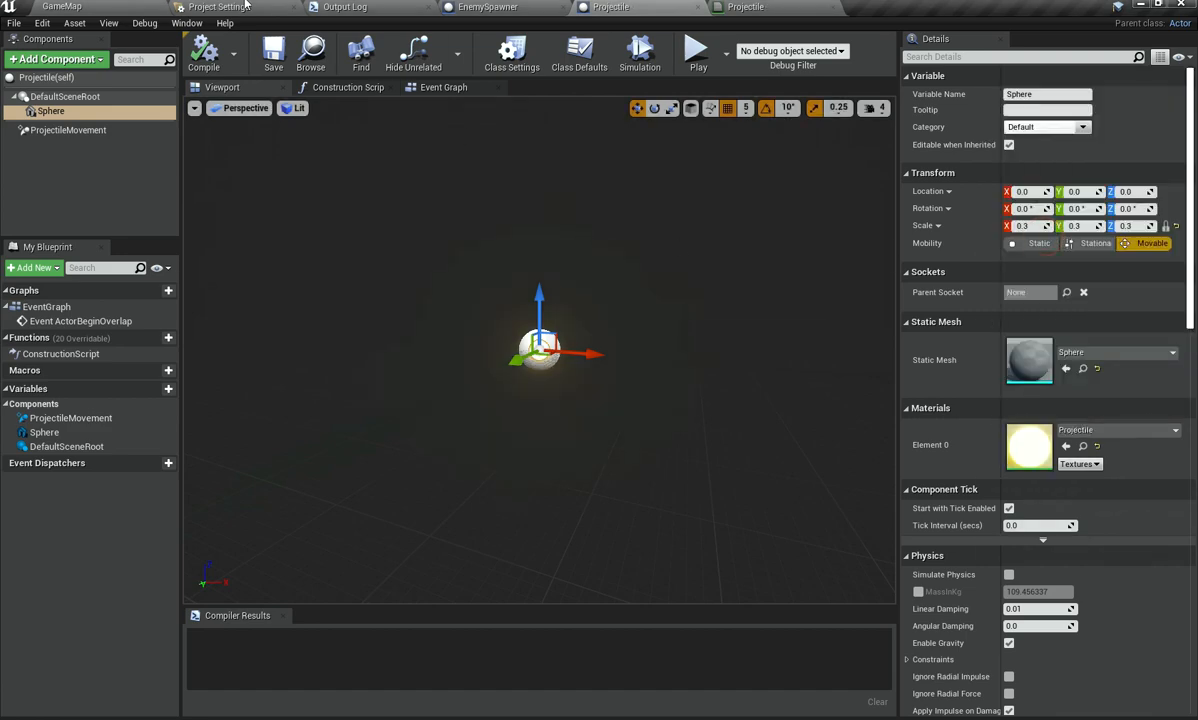
Step: Play the GameMap level, firing shots while checking how the enemies' glowing projectiles look in the game
left_click(145, 6)
left_click(783, 50)
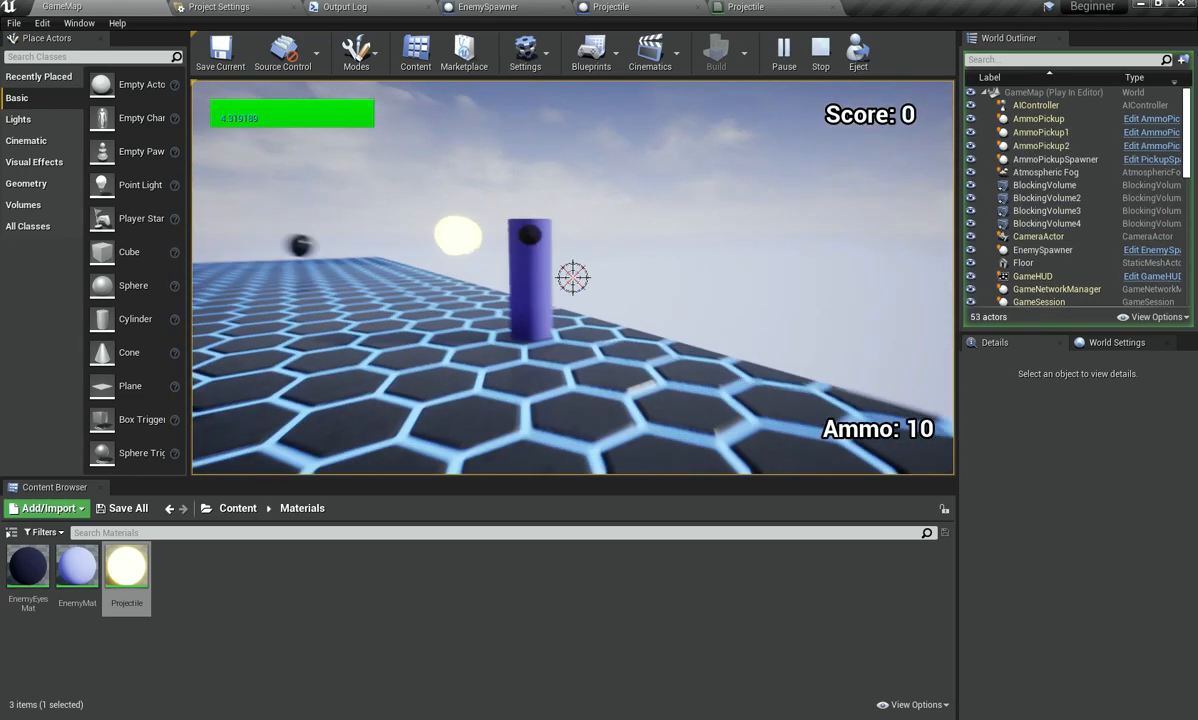
left_click(573, 278)
left_click(573, 278)
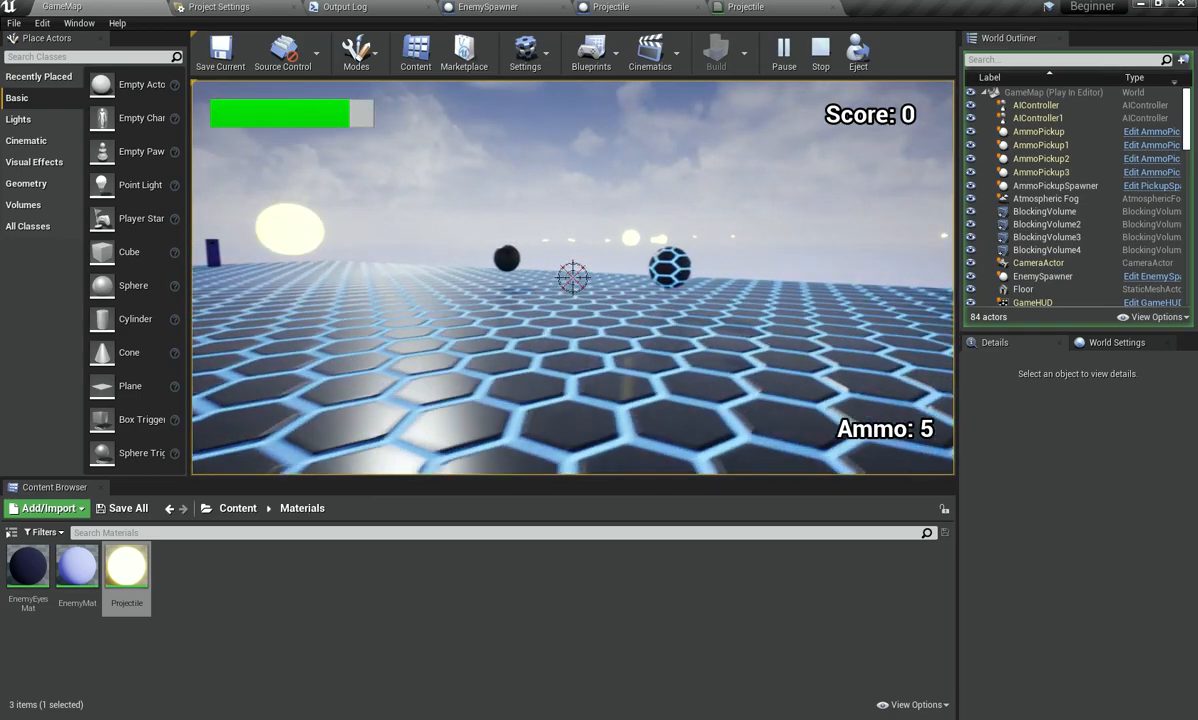
key("w")
key("w")
left_click(573, 277)
left_click(573, 277)
left_click(573, 277)
left_click(573, 277)
left_click(573, 277)
left_click(573, 277)
left_click(573, 277)
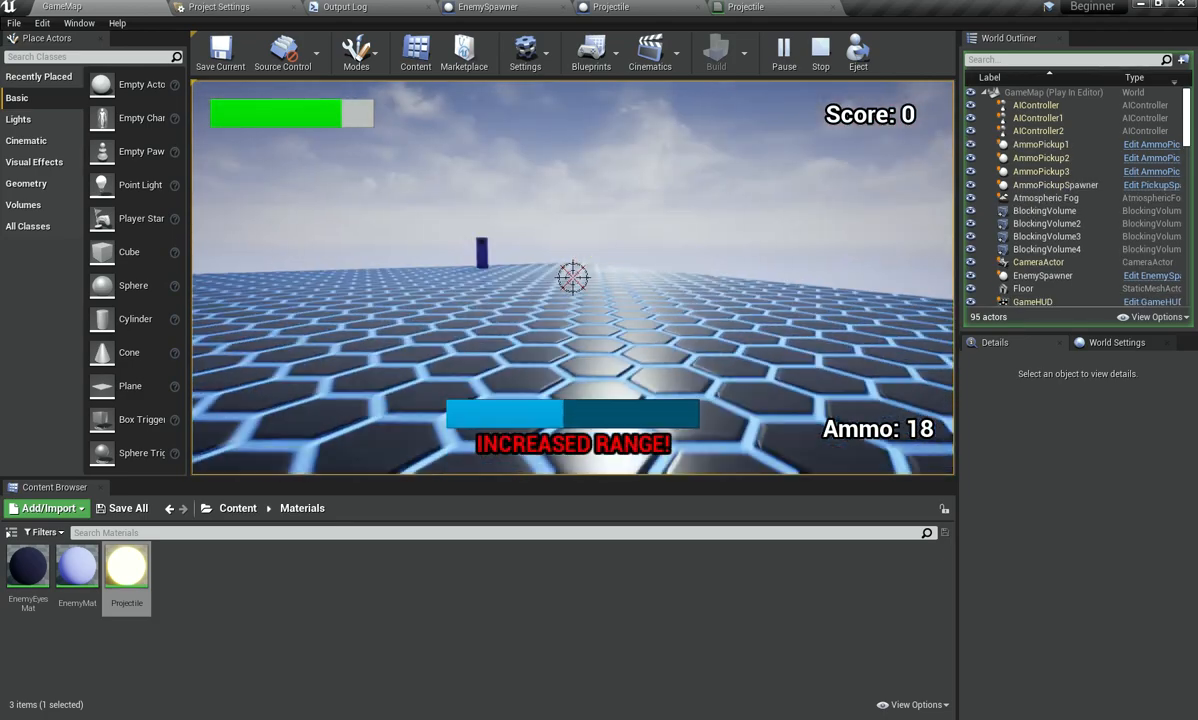
Step: Run and jump around the arena to observe the enemies' projectiles from other angles, and end the play session
key("w")
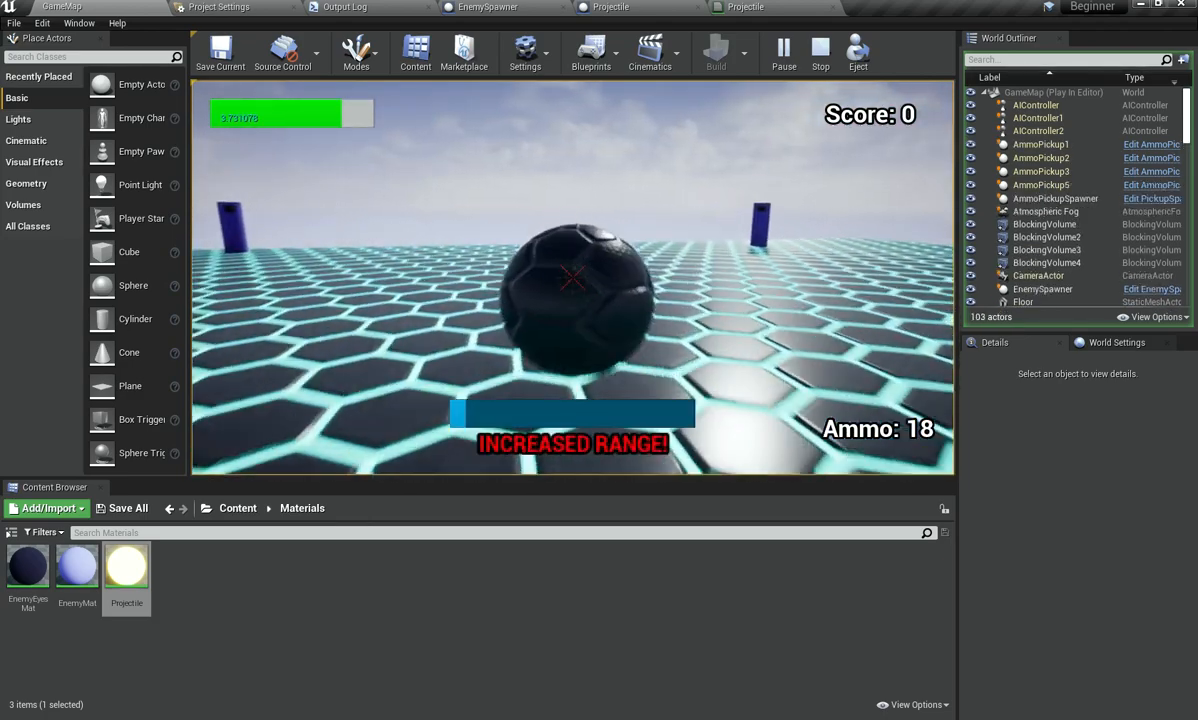
key("space")
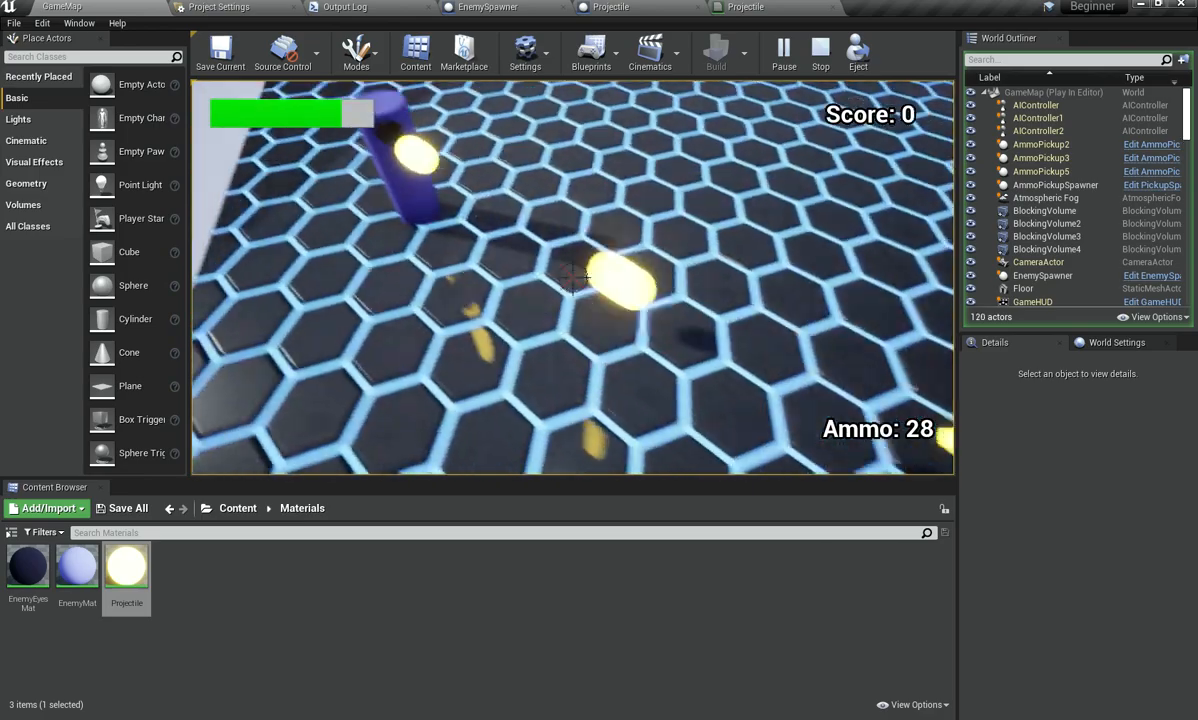
key("w")
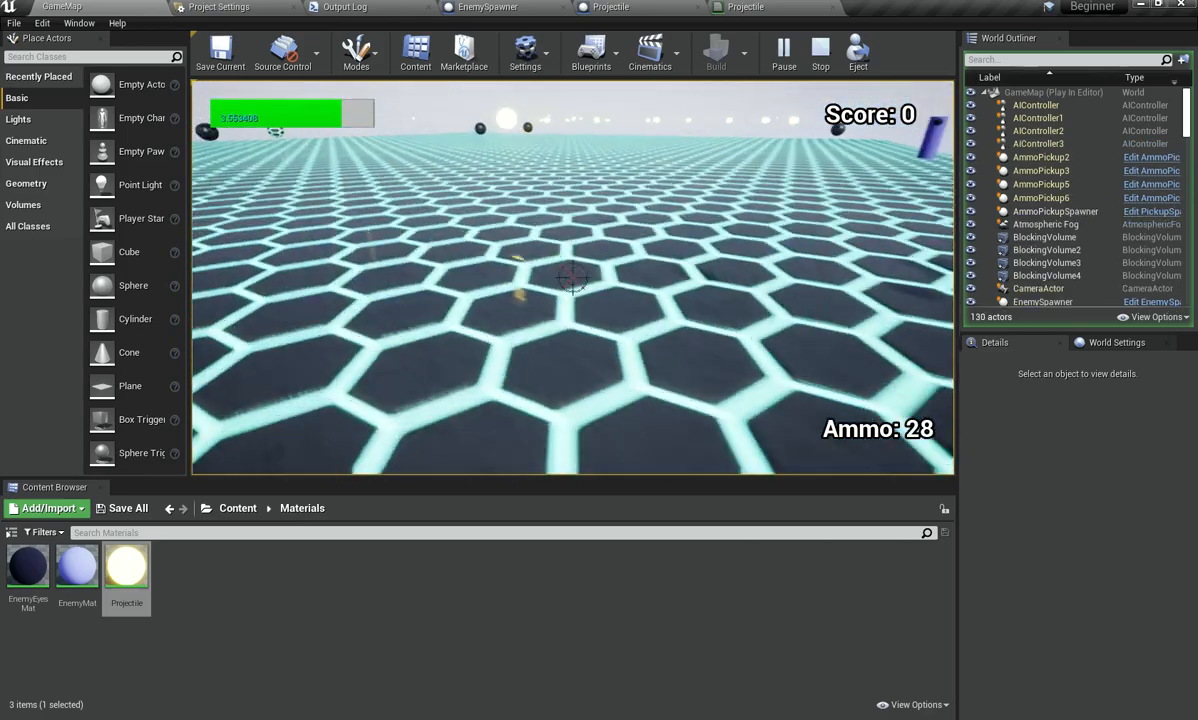
key("w")
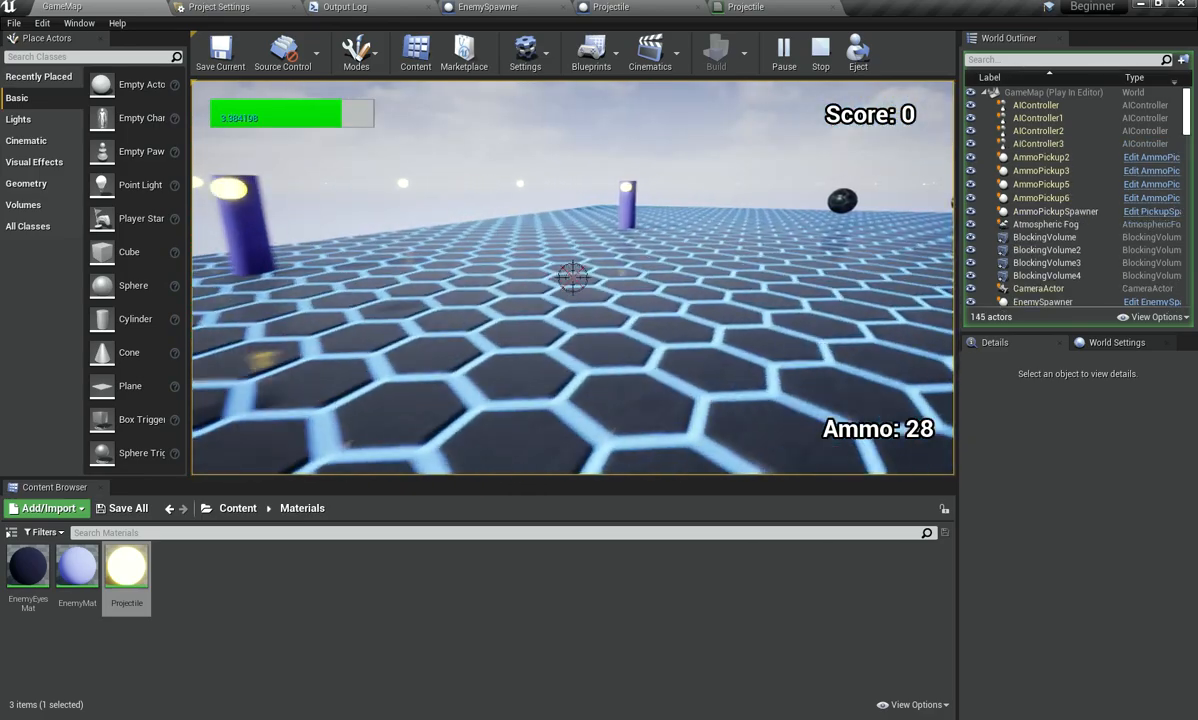
key("Escape")
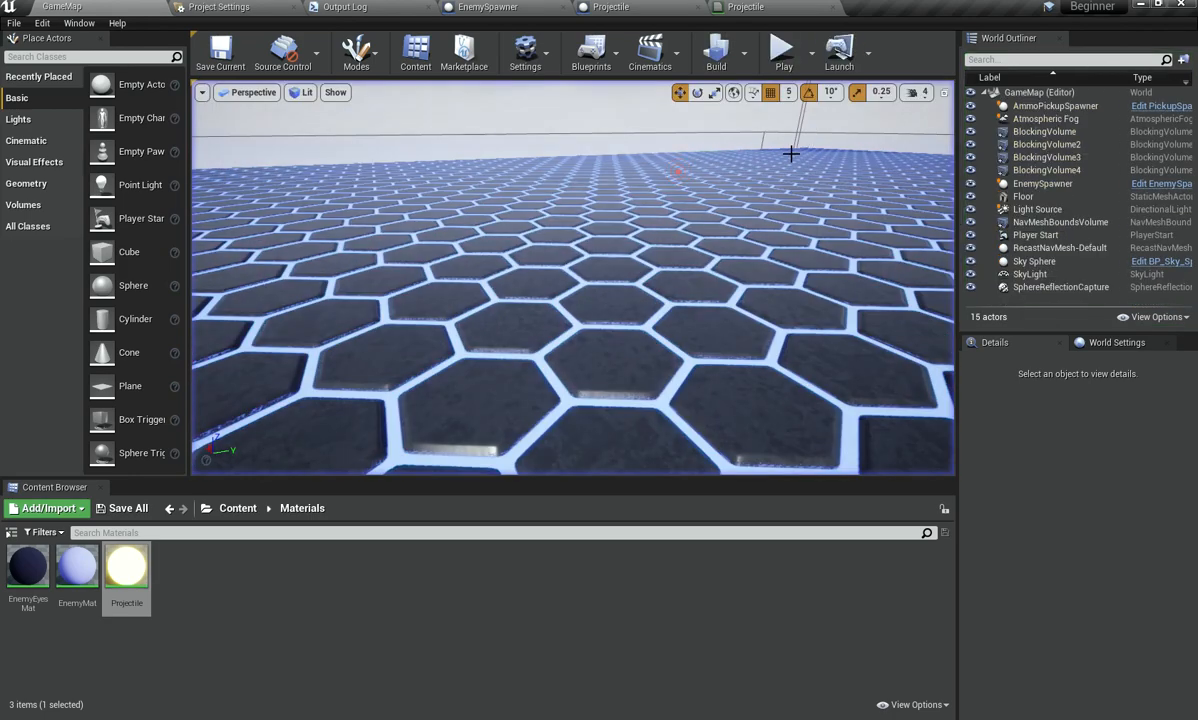
Step: Go back from the Materials folder to the root Content folder of the project
left_click(229, 509)
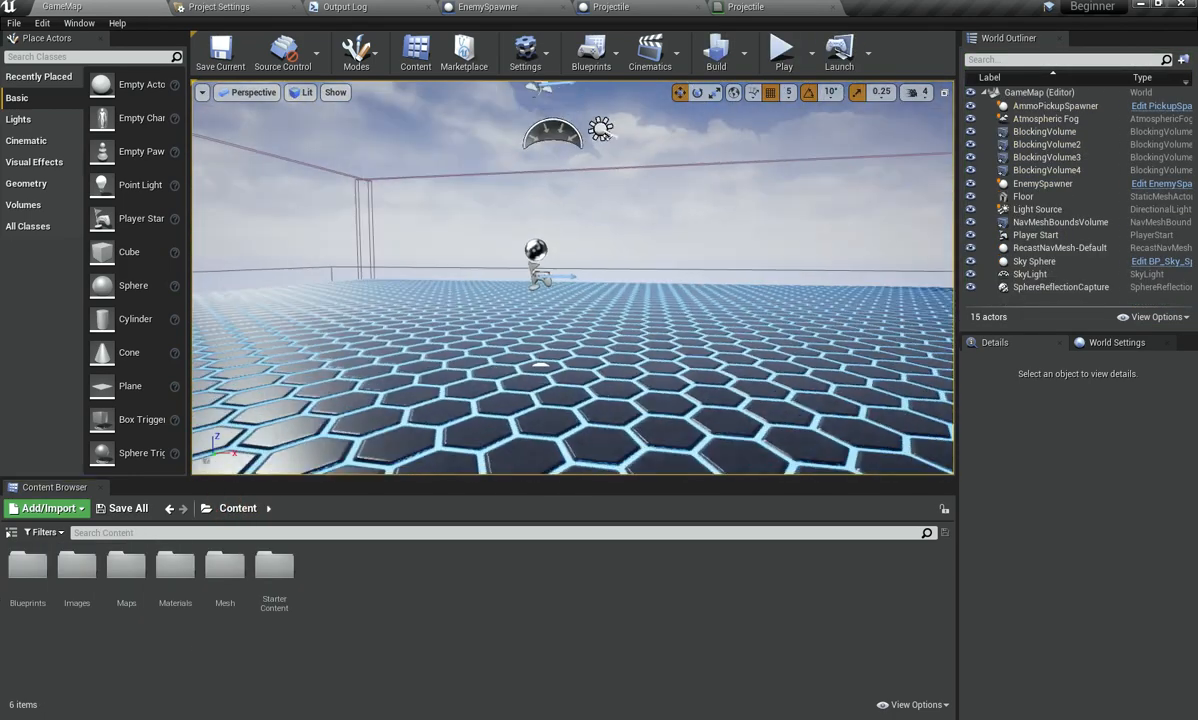
key("s")
right_click_drag(376, 331, 376, 331)
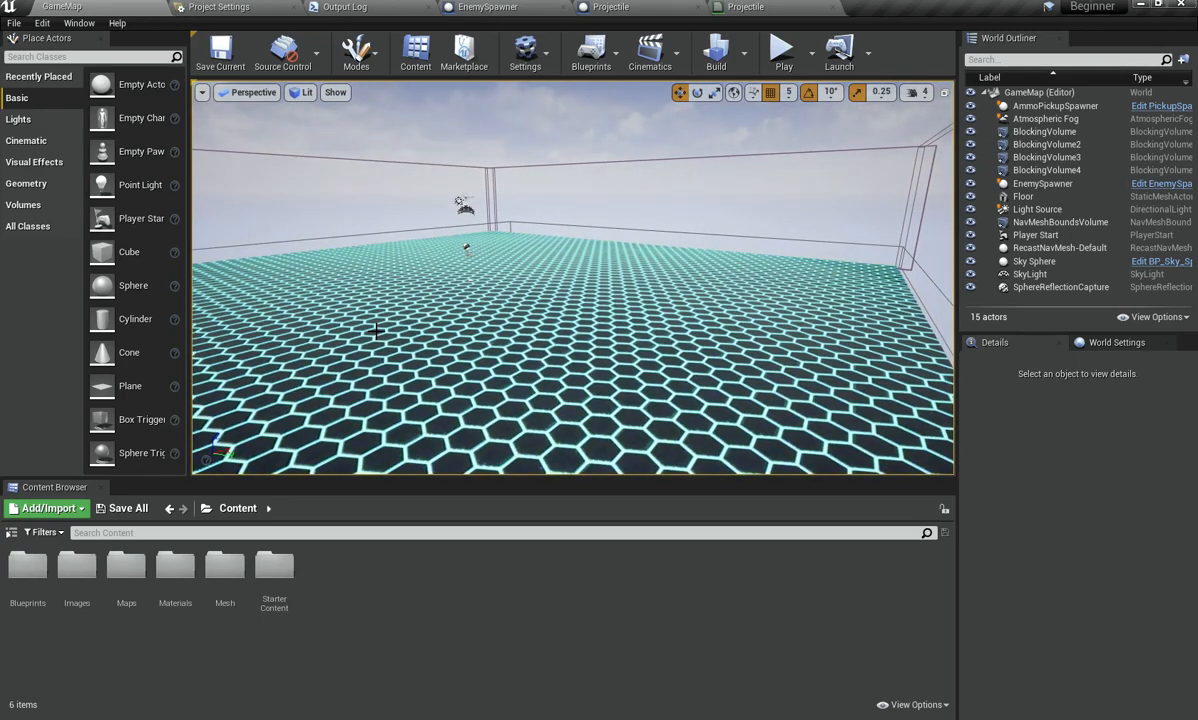